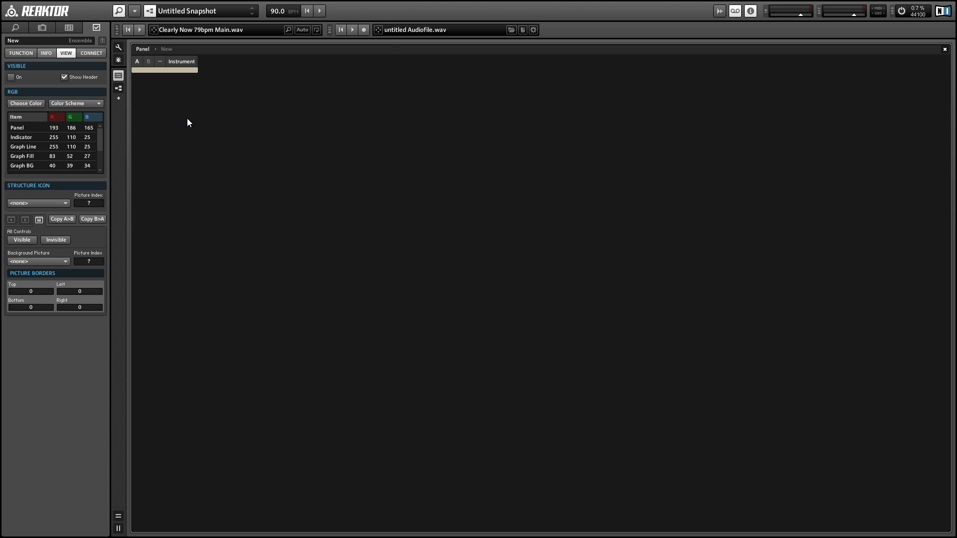
Step: Show the new ensemble's structure and select the default Instrument module
click(164, 50)
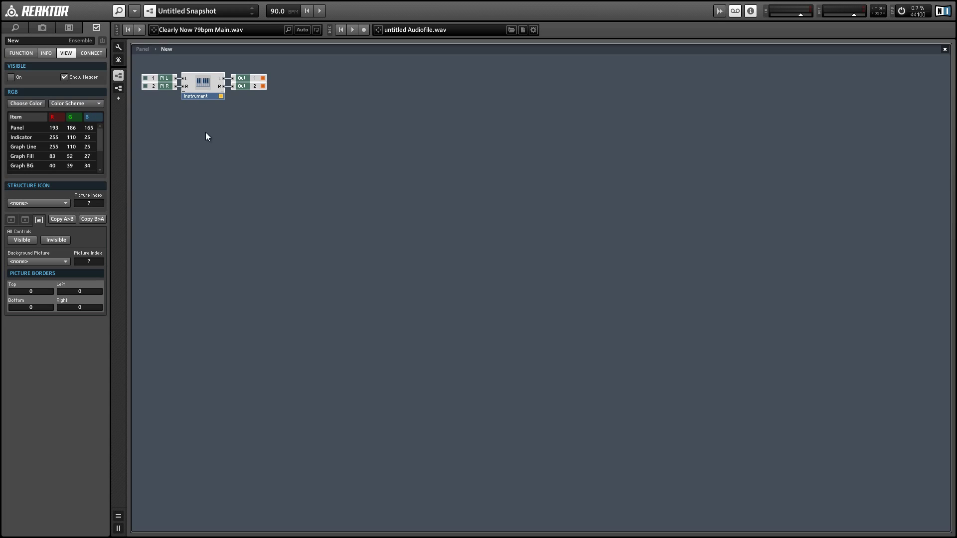
click(204, 95)
Step: Replace the default Instrument with the Banaan Electrique effect instrument
key(Delete)
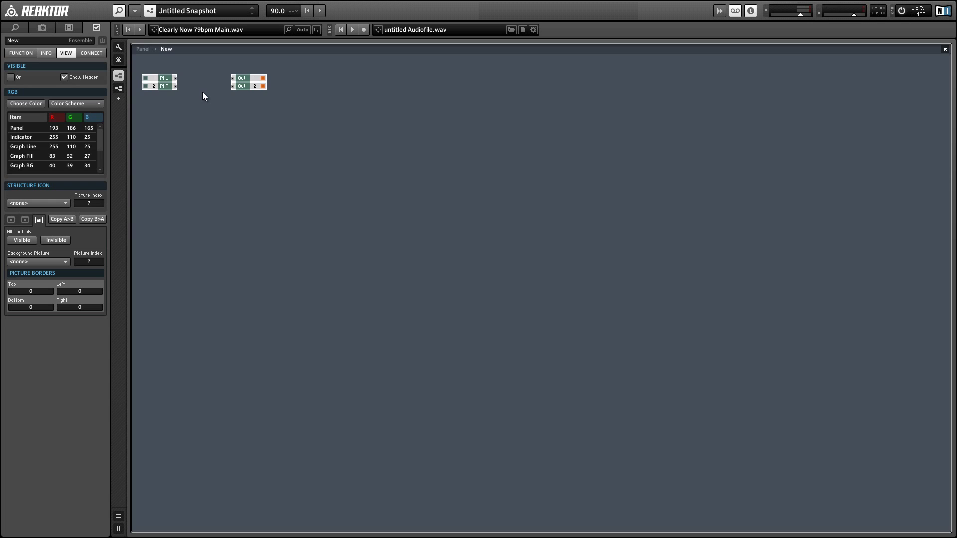
right_click(203, 92)
mouse_move(268, 132)
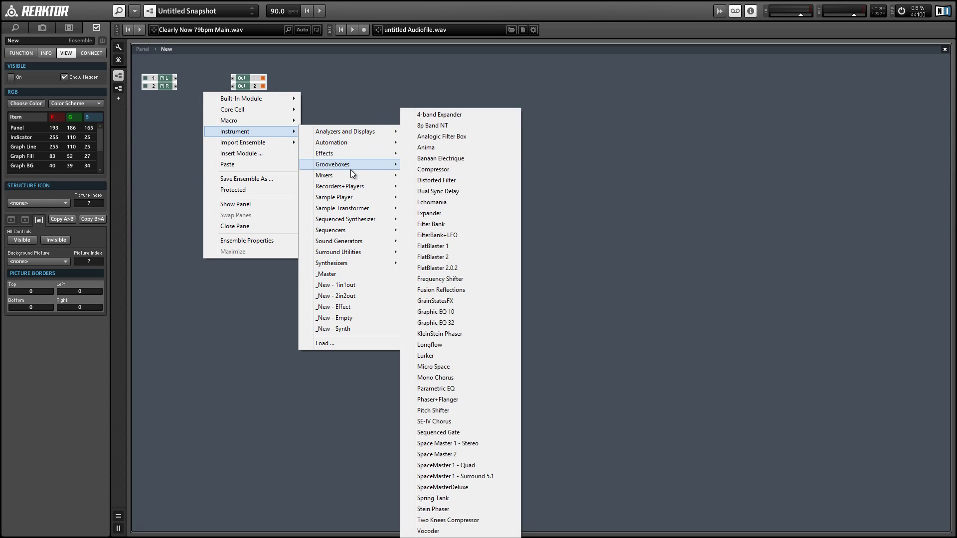
mouse_move(351, 154)
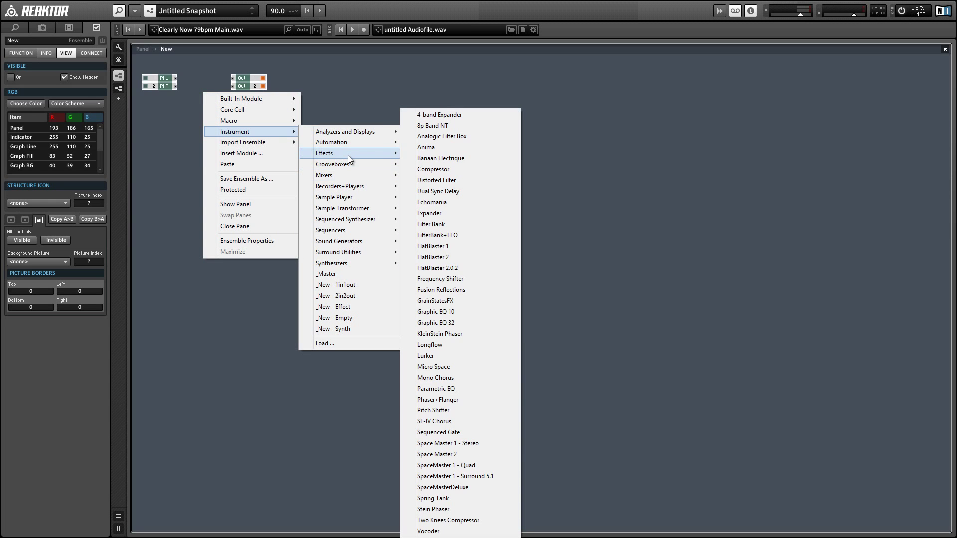
click(423, 158)
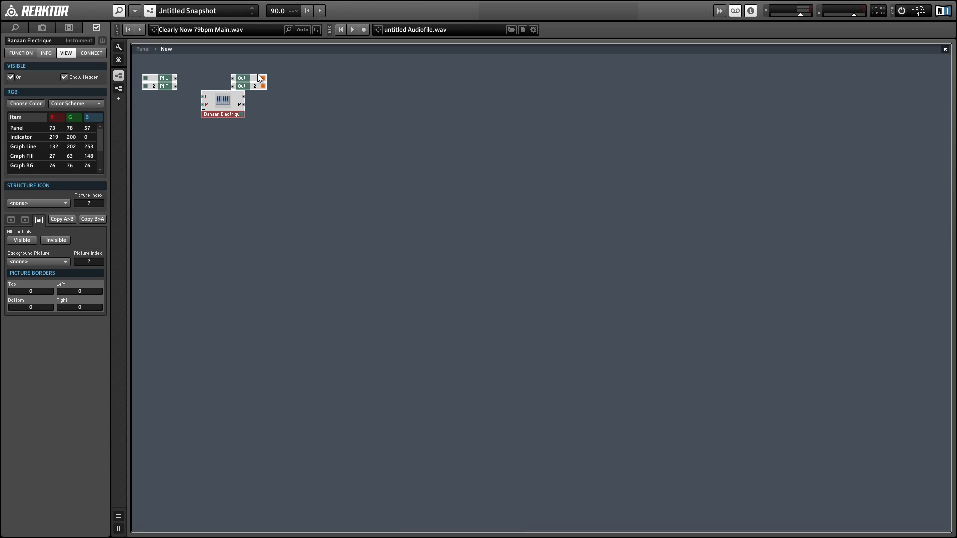
Step: Move the output terminals right and wire the left input into Banaan Electrique
drag(259, 83, 264, 83)
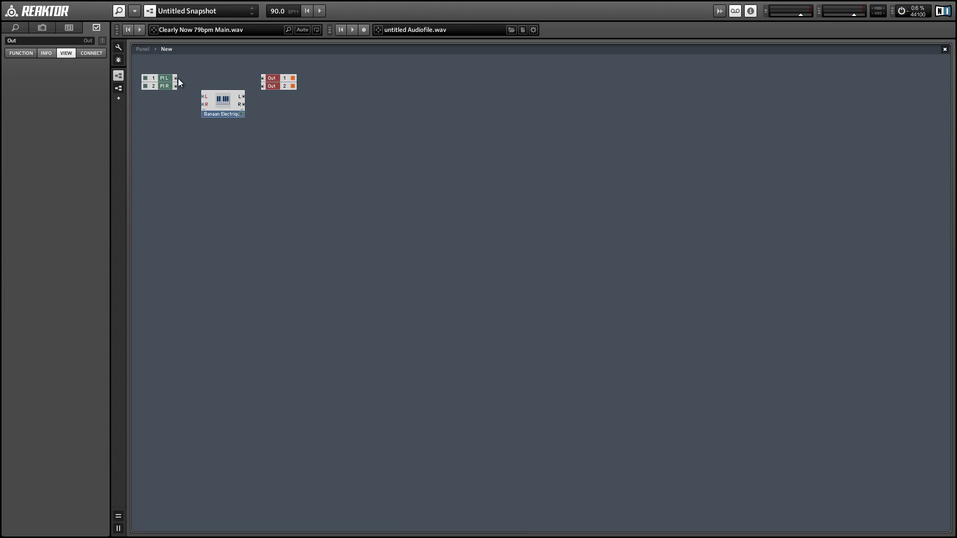
drag(176, 78, 256, 79)
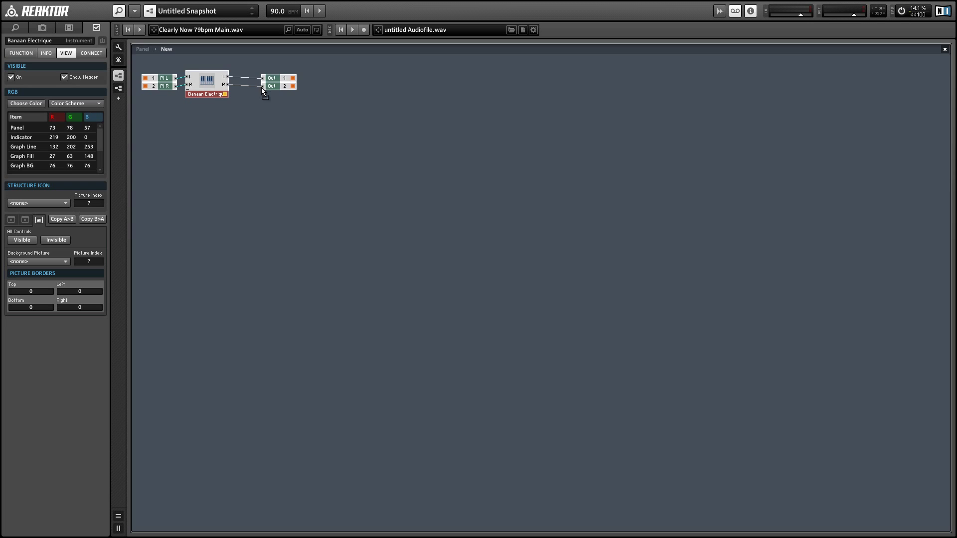
click(182, 86)
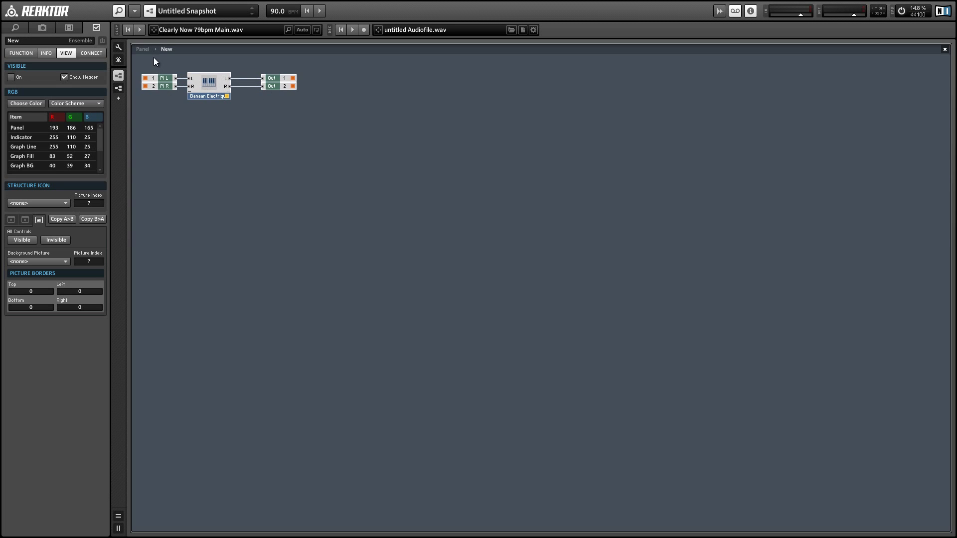
Step: Load the 004 Chorus Reverb preset on the Banaan Electrique panel
click(144, 50)
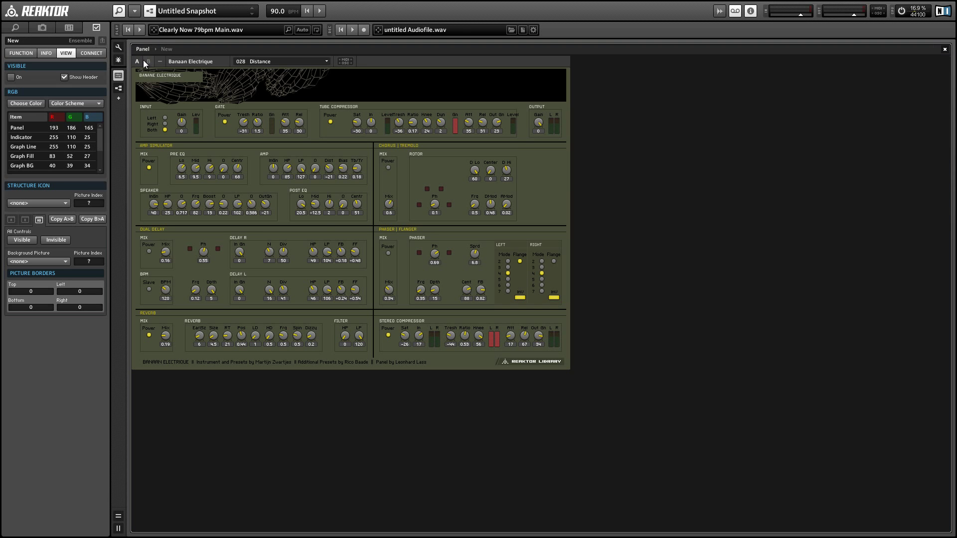
click(260, 62)
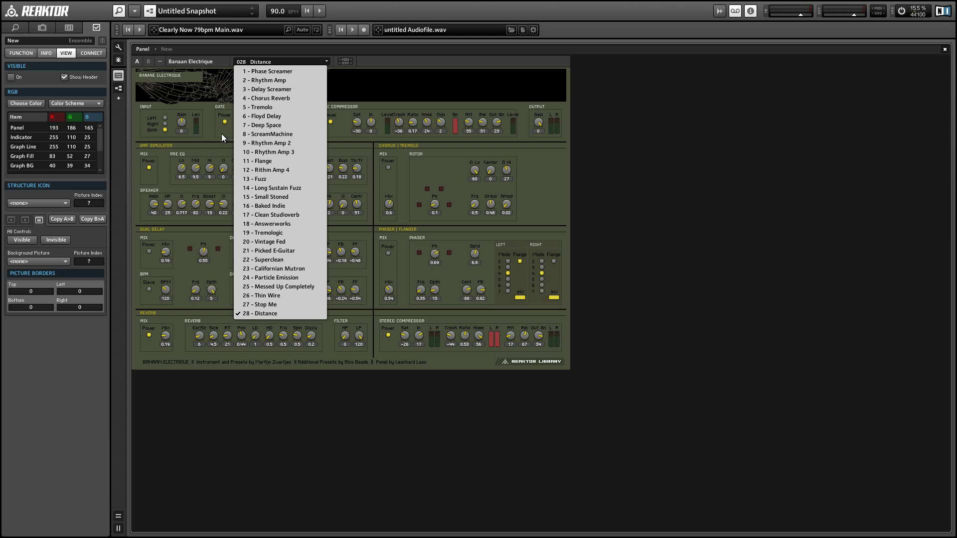
click(288, 98)
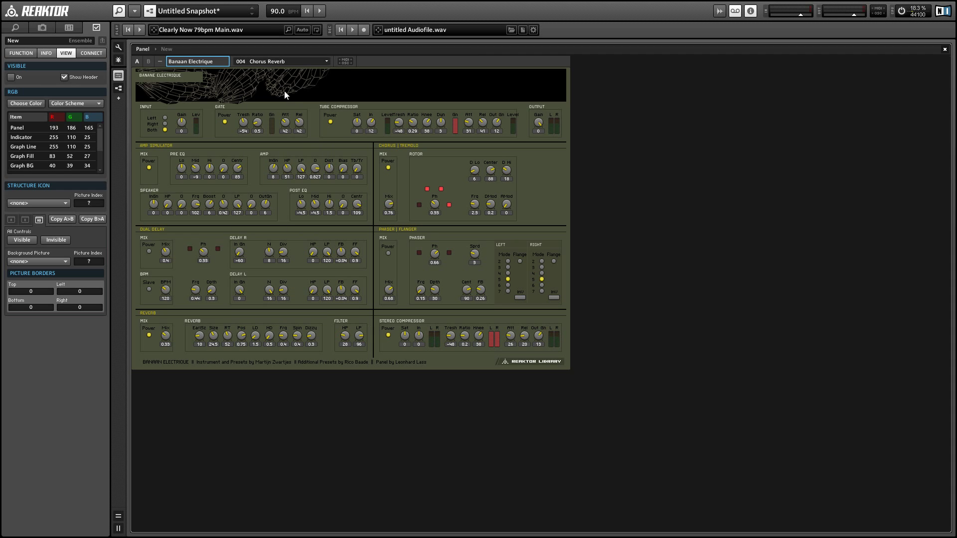
Step: Play the audio file on loop, adjust the output gain, then pause playback
click(140, 30)
drag(538, 121, 540, 130)
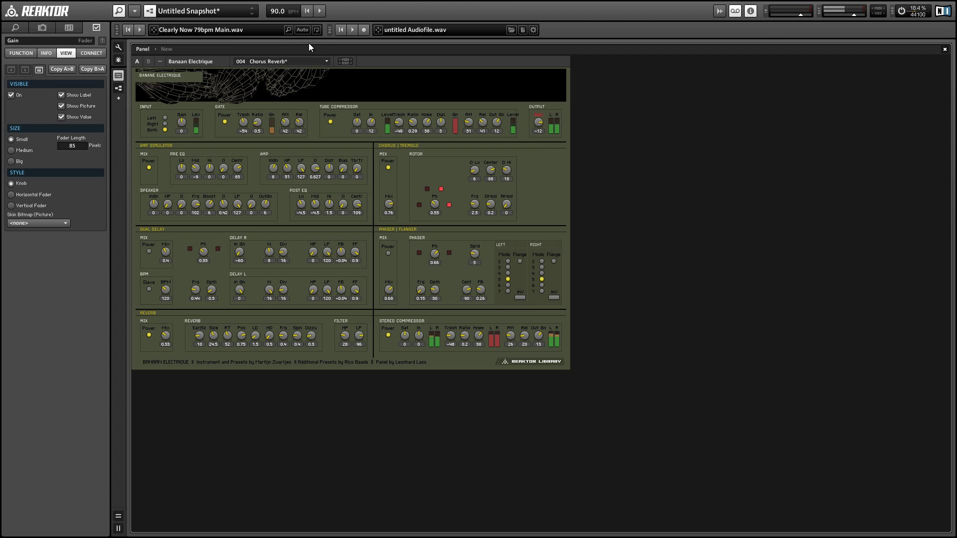
click(315, 31)
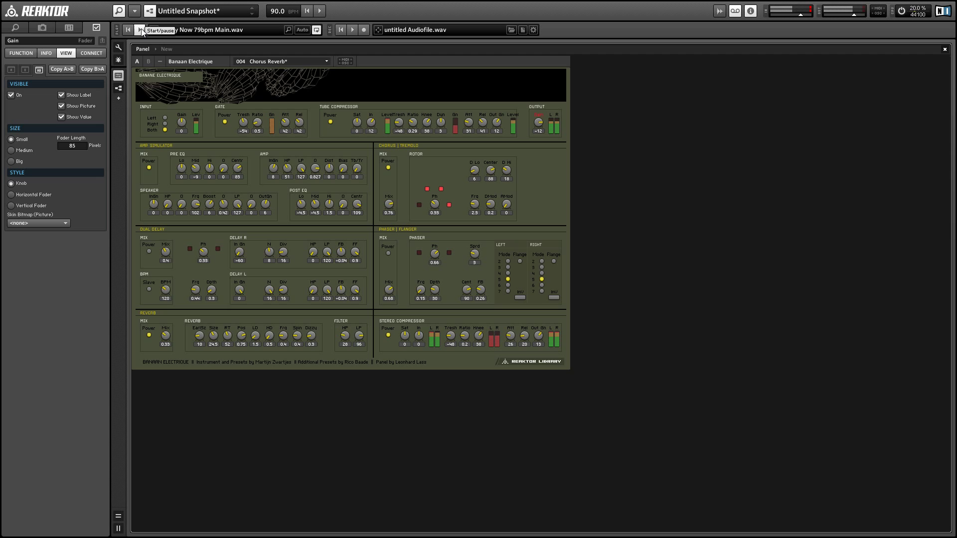
drag(536, 121, 537, 116)
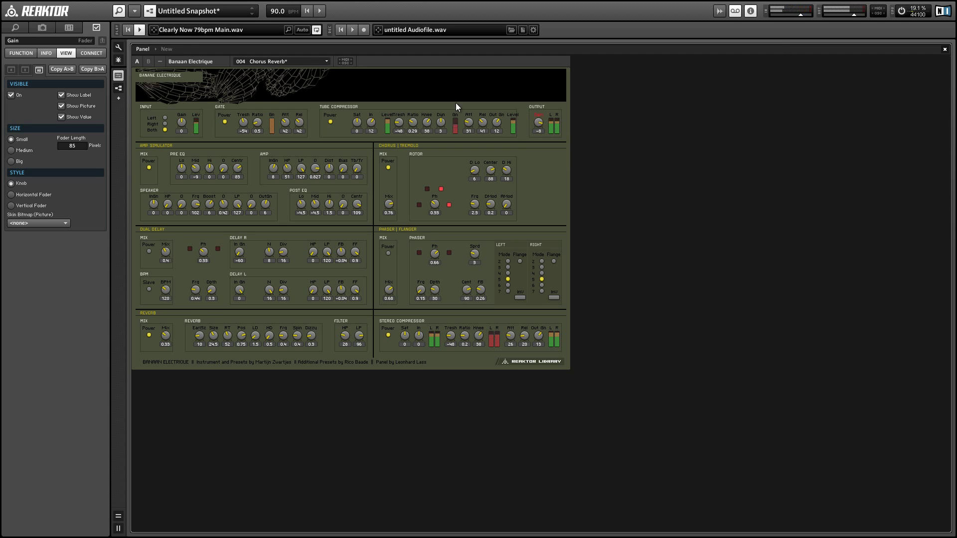
click(139, 30)
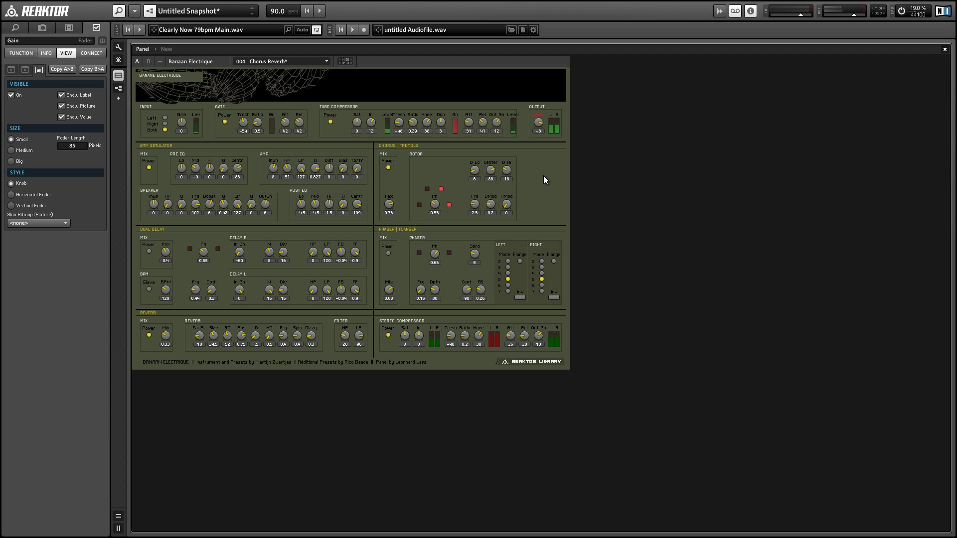
Step: Enter Banaan Electrique's structure and move the whole effect chain down and right
click(166, 49)
click(209, 85)
double_click(210, 85)
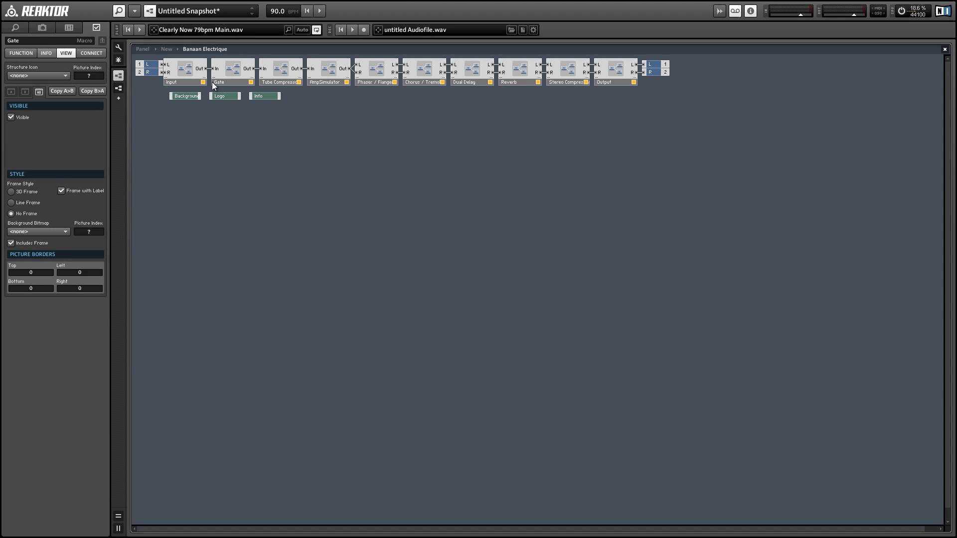
drag(802, 174, 132, 57)
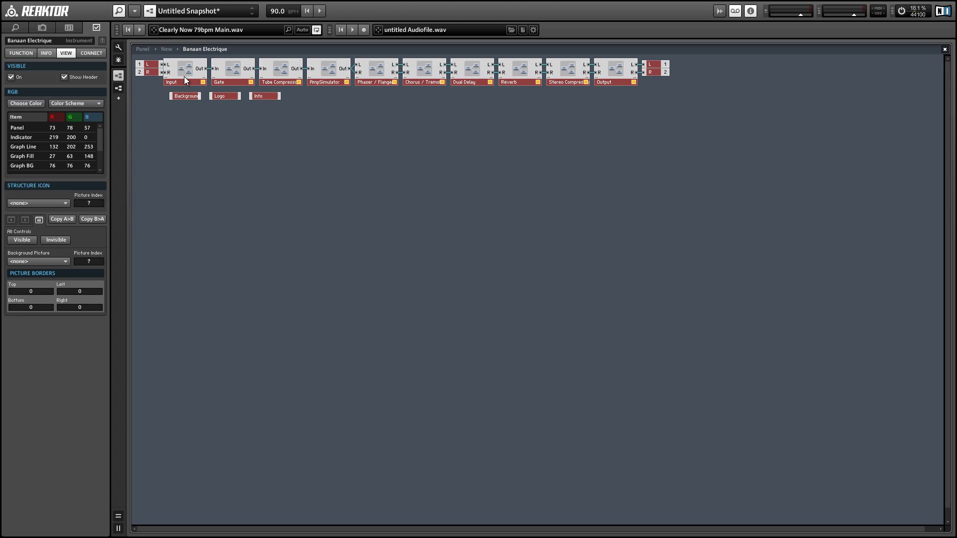
drag(185, 82, 220, 178)
click(245, 106)
Step: Add a new 1in1out macro, route the left dry input to it, and place it beside the outputs
right_click(306, 86)
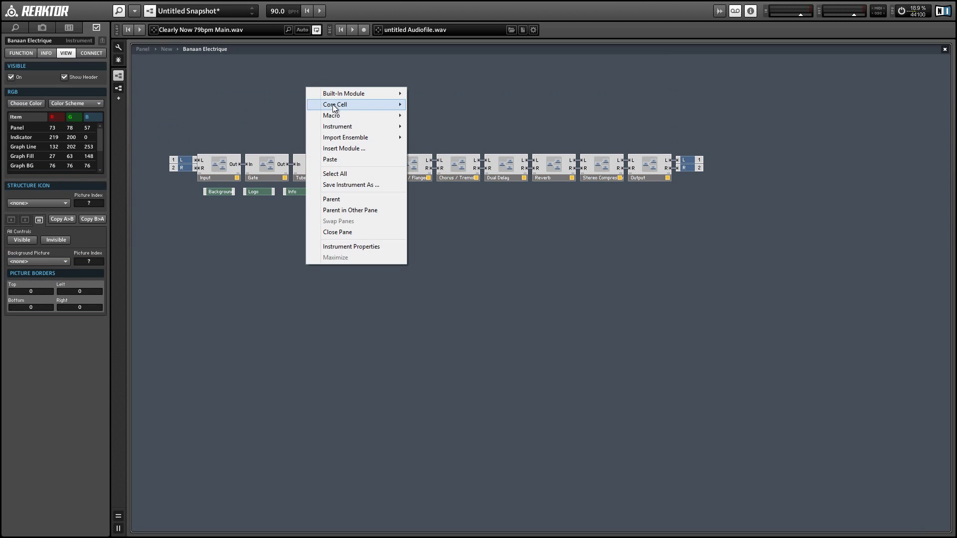
mouse_move(342, 117)
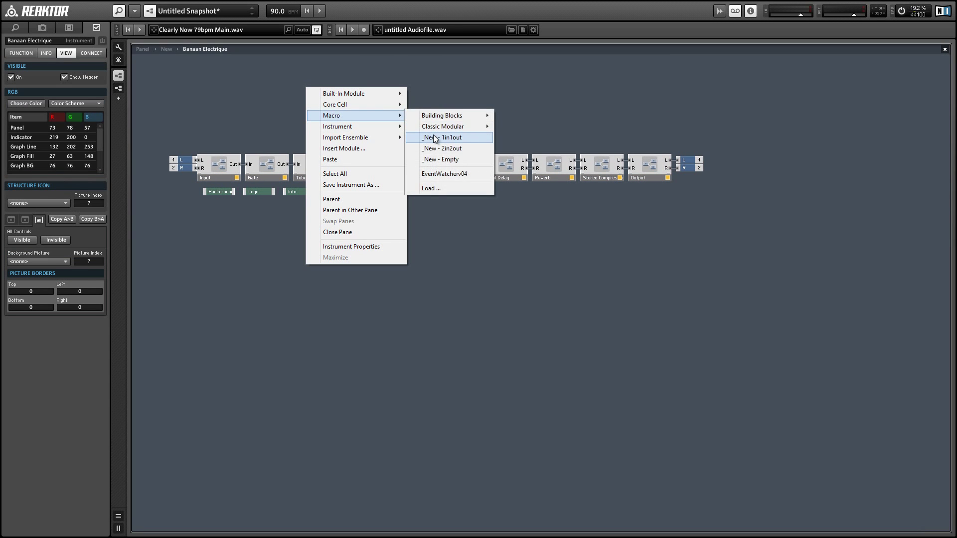
click(435, 139)
drag(181, 161, 307, 97)
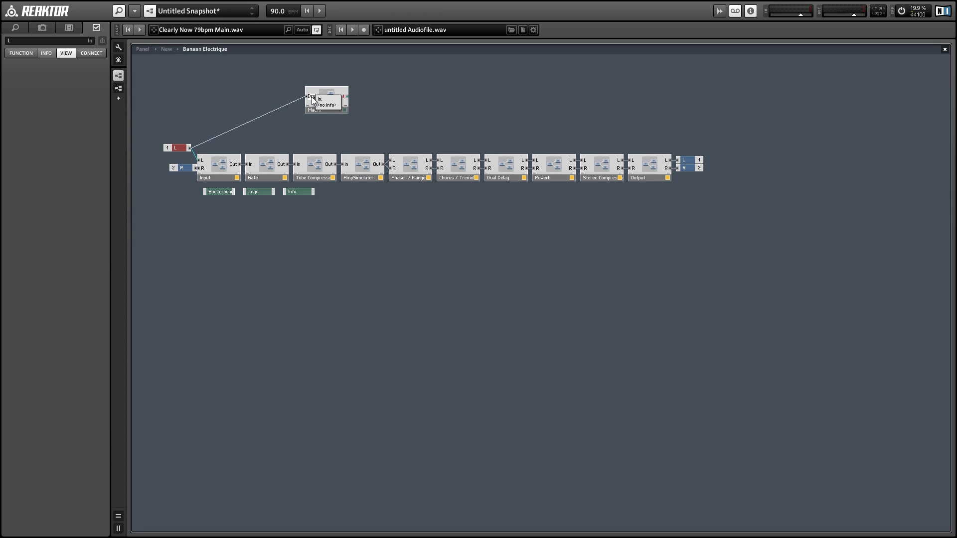
click(318, 130)
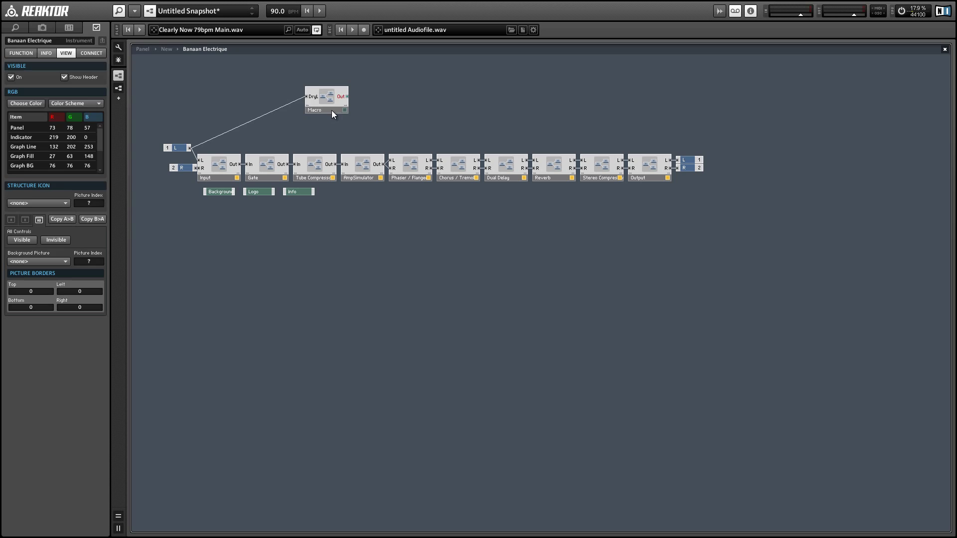
drag(333, 114, 810, 167)
Step: Rename the macro 'Dry/Wet' and wire the chain's left output into it
click(732, 150)
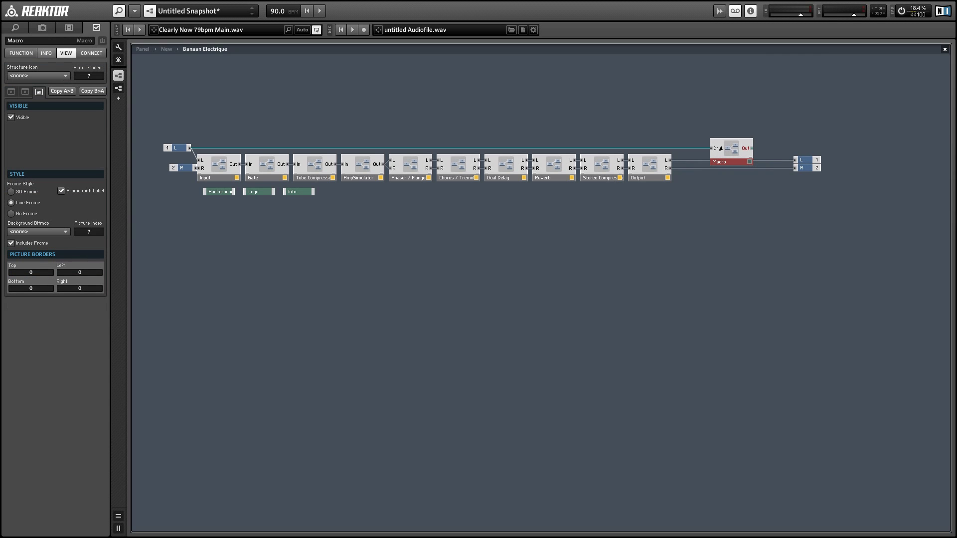
text(Dry)
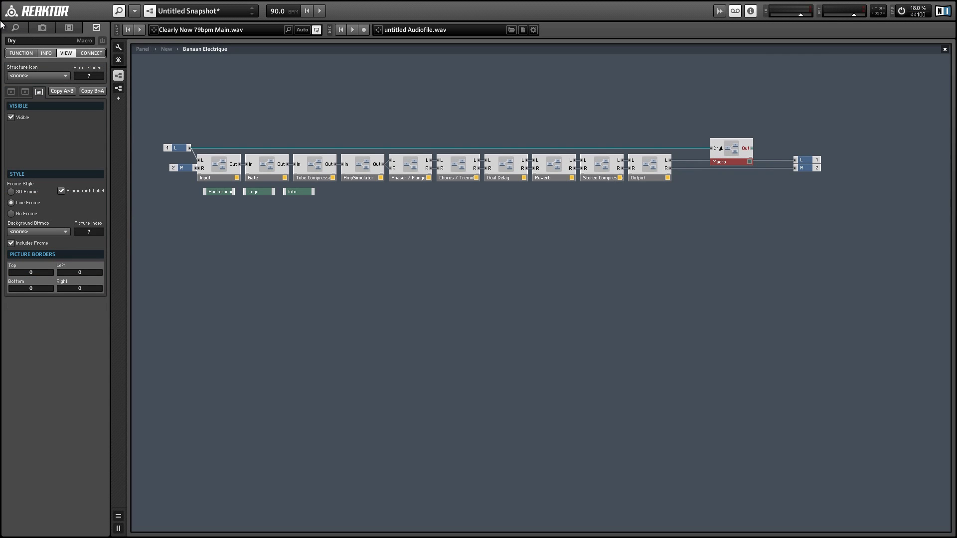
text(/Wet)
key(Return)
drag(671, 160, 713, 155)
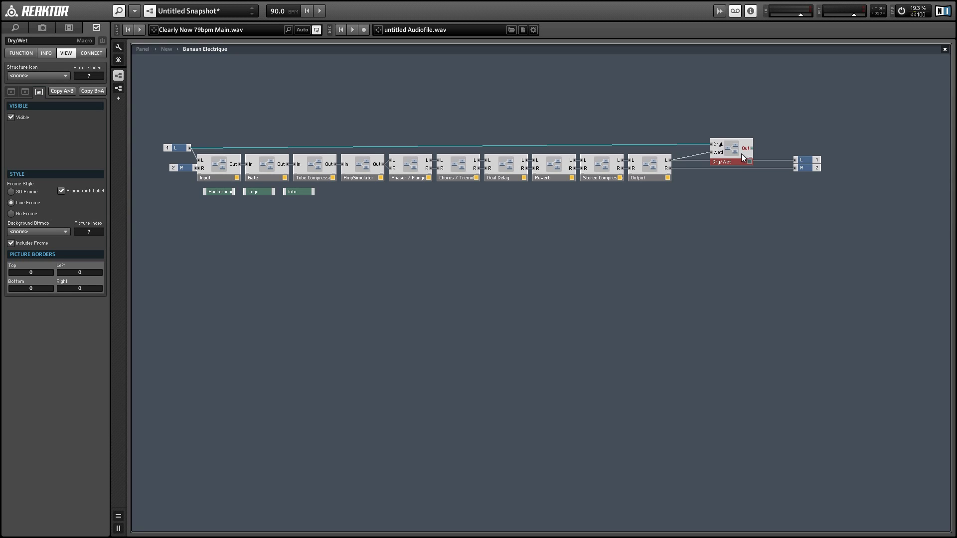
drag(735, 159, 706, 163)
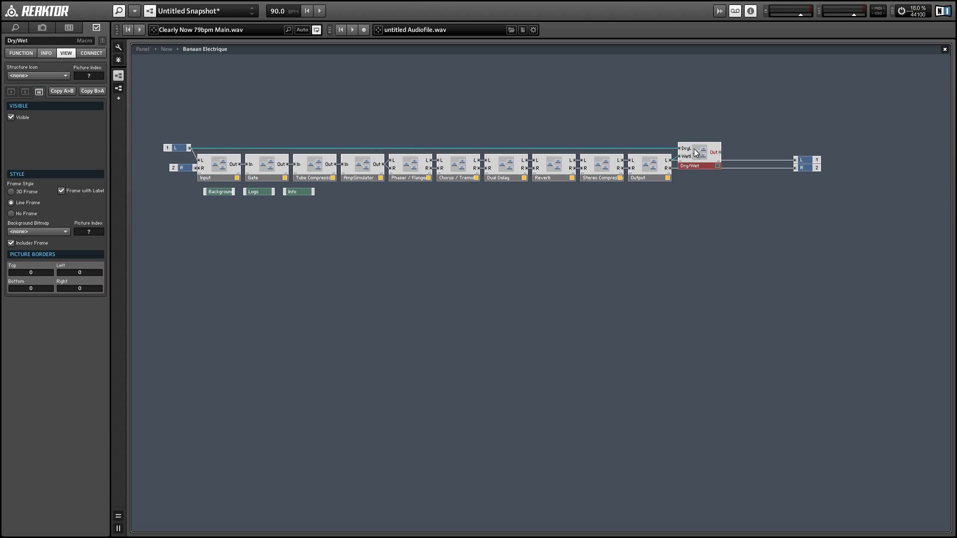
Step: Inside Dry/Wet, place WetL below DryL and insert a Crossfade module
double_click(698, 154)
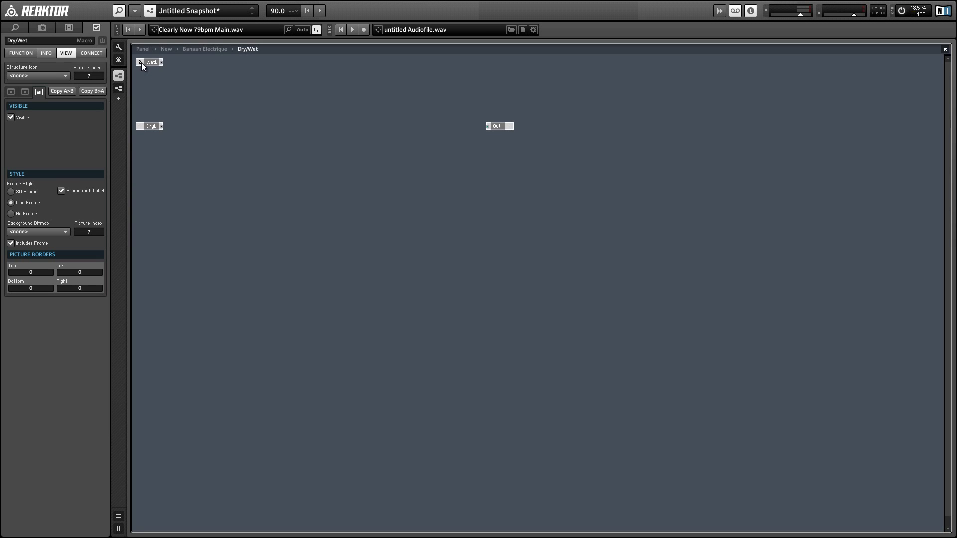
drag(142, 62, 273, 131)
click(313, 117)
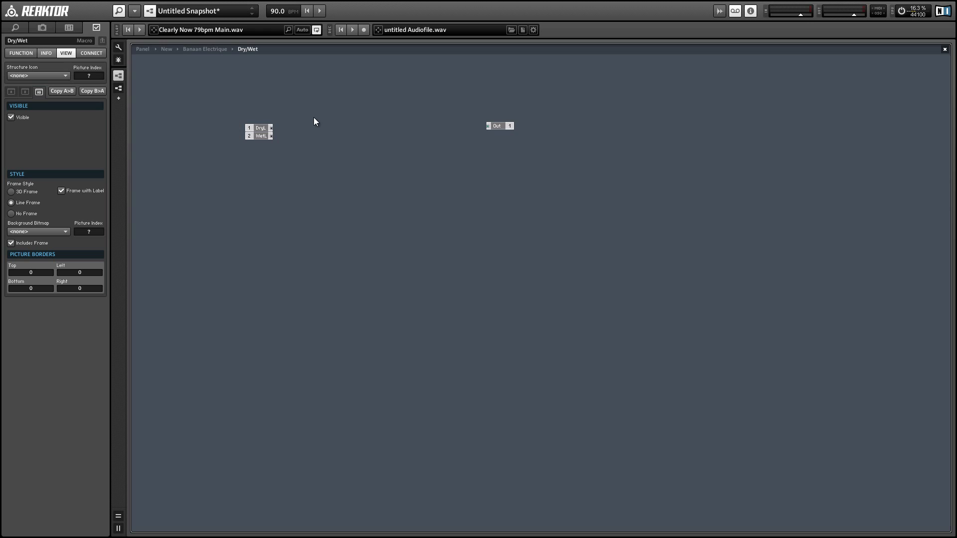
right_click(313, 117)
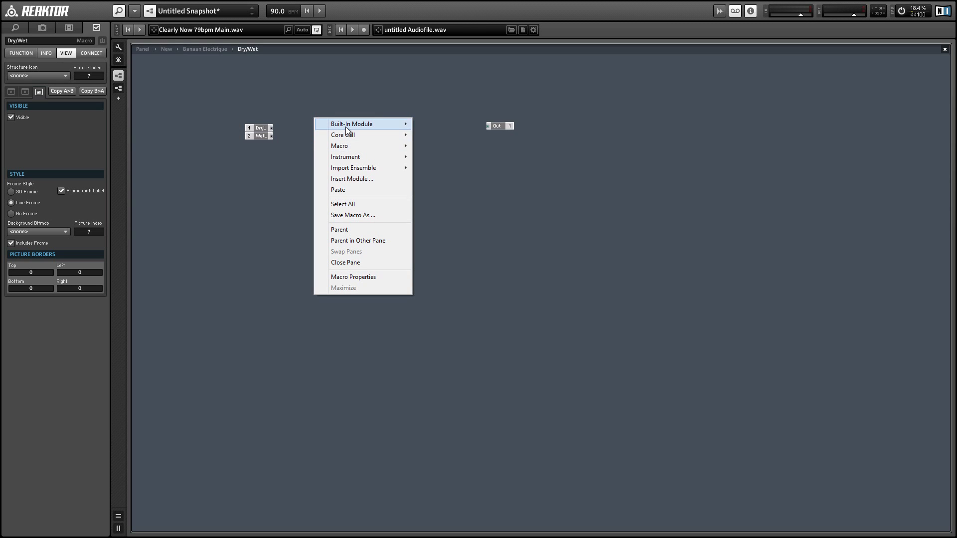
mouse_move(349, 127)
mouse_move(461, 175)
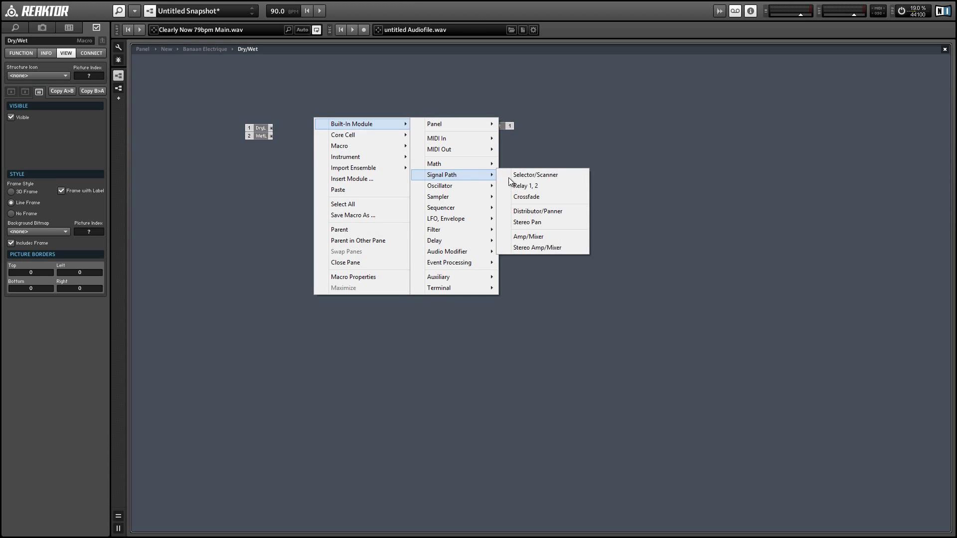
click(516, 197)
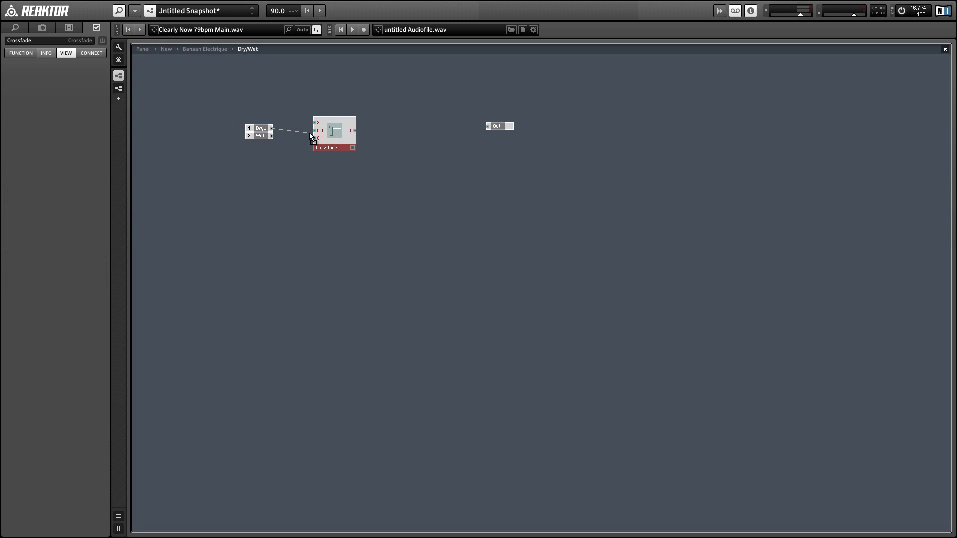
Step: Wire DryL into the Crossfade and create an X-Fade fader on its X input
drag(310, 136, 294, 144)
drag(238, 121, 280, 139)
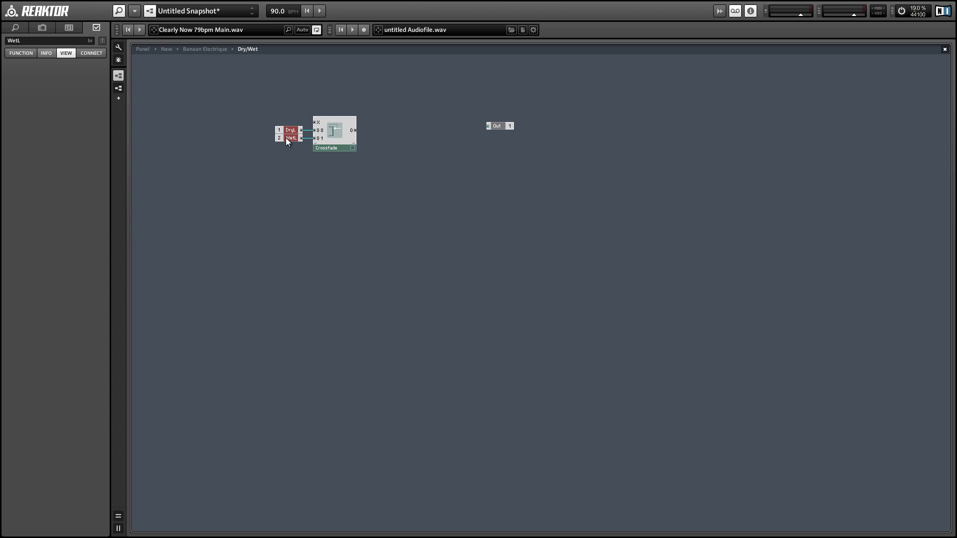
click(290, 157)
right_click(315, 123)
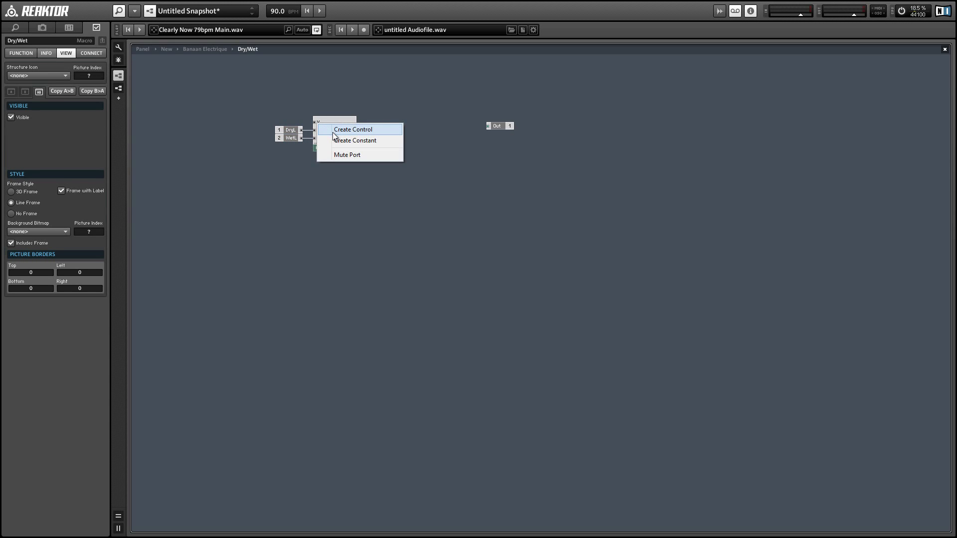
click(339, 130)
drag(279, 126, 280, 125)
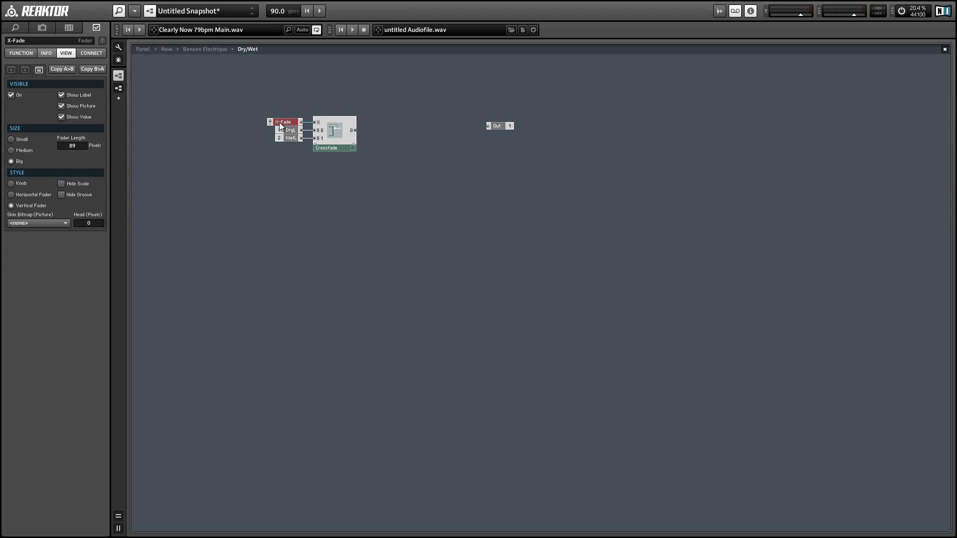
Step: Make the X-Fade control a knob named 'Wet' and wire the Crossfade output to Out
click(11, 183)
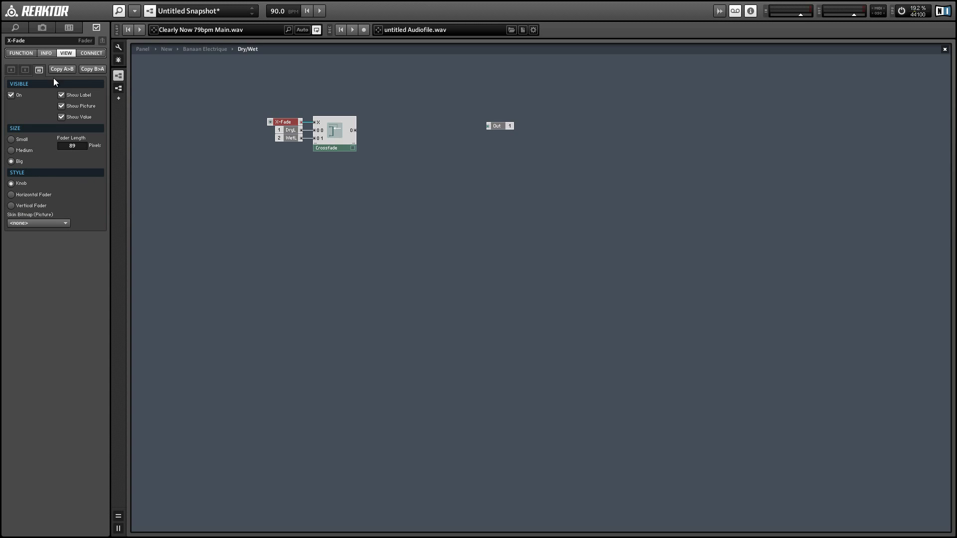
click(31, 40)
text(Wet)
key(Return)
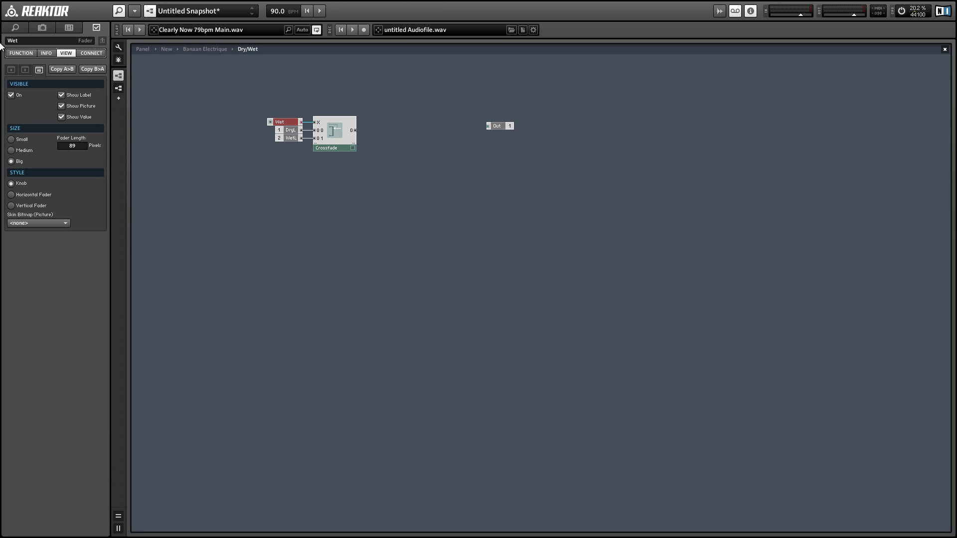
drag(355, 130, 377, 129)
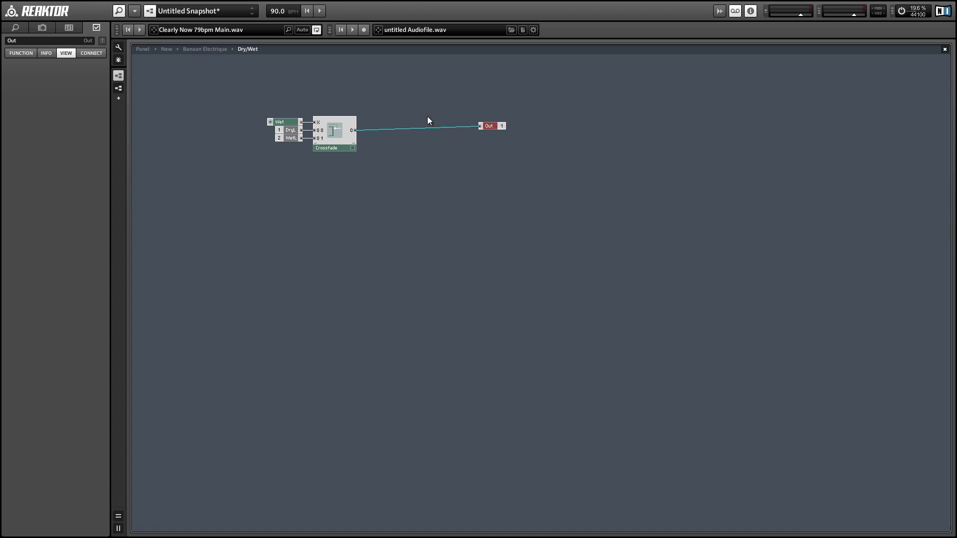
Step: Back in the instrument structure, duplicate the Dry/Wet macro below the original
double_click(373, 147)
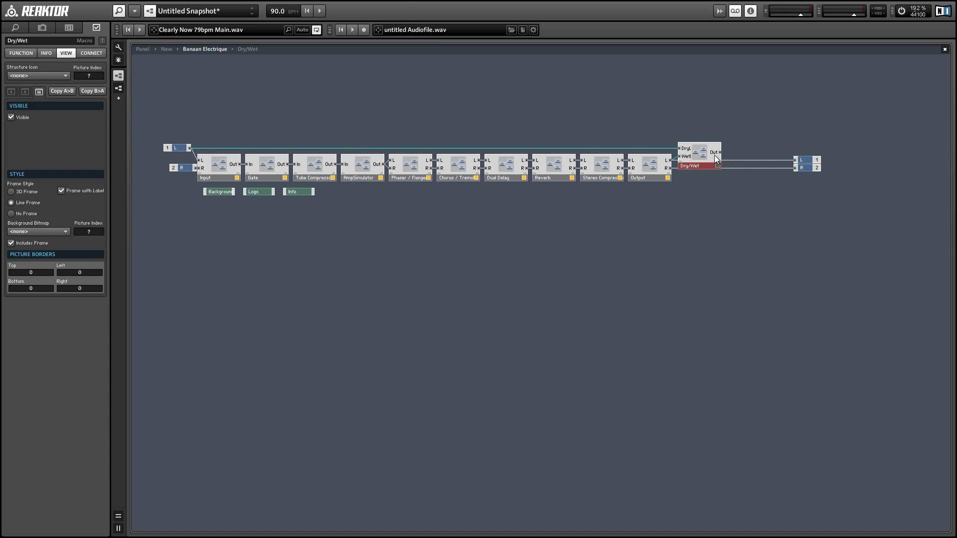
drag(805, 160, 765, 152)
click(732, 192)
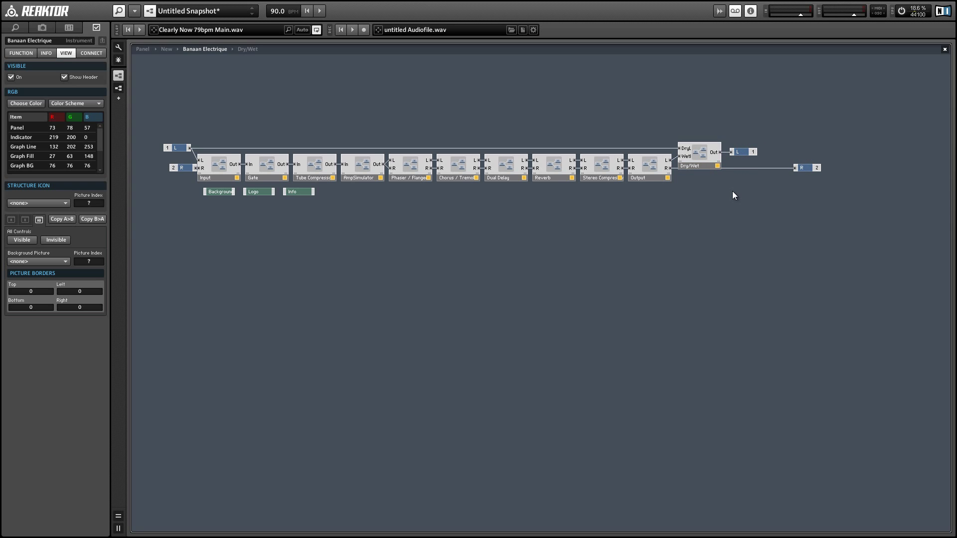
click(699, 155)
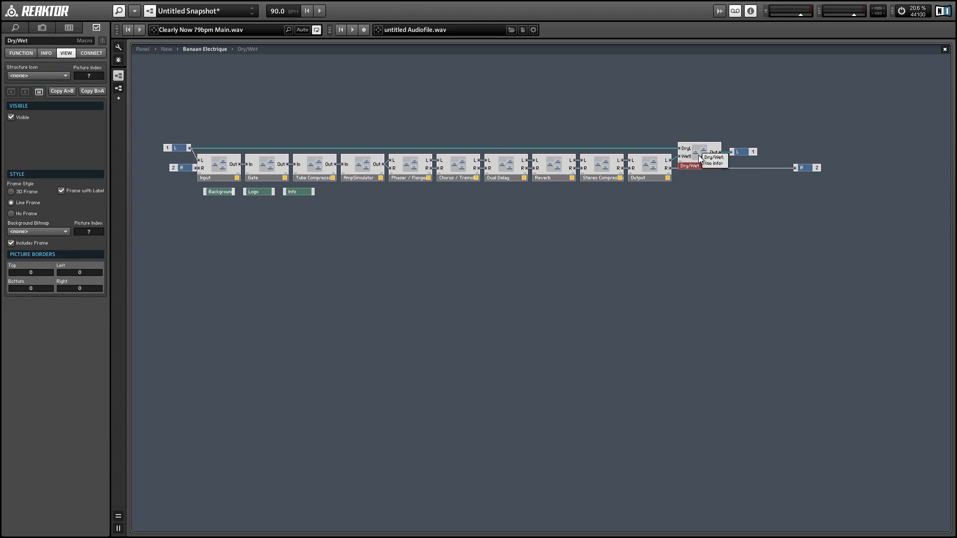
drag(698, 155, 698, 184)
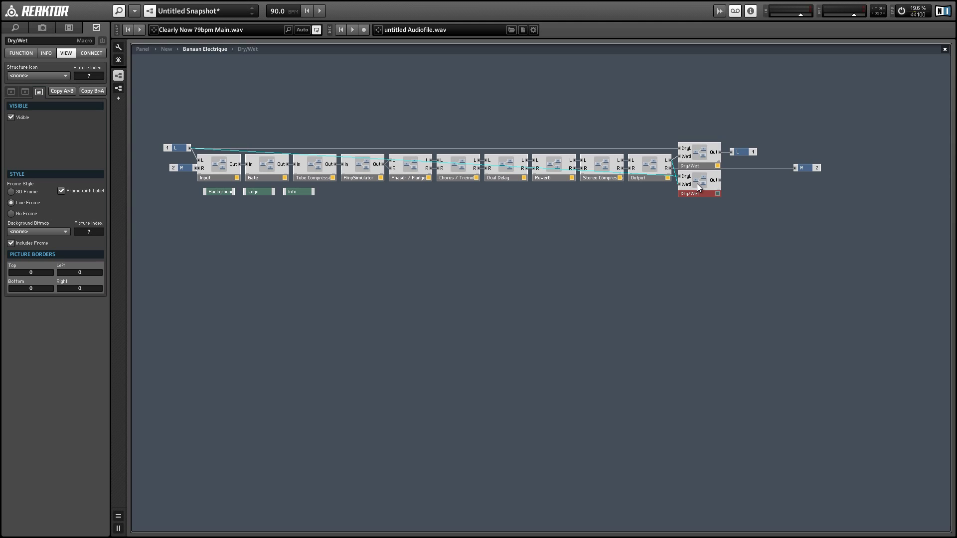
Step: Align the copied Dry/Wet macro under the original and wire its output to R
drag(182, 167, 175, 180)
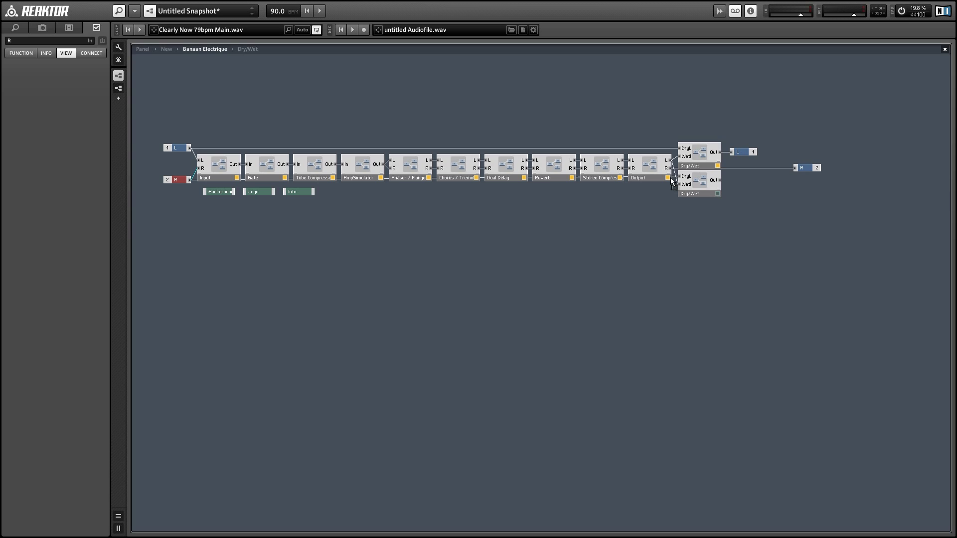
click(699, 188)
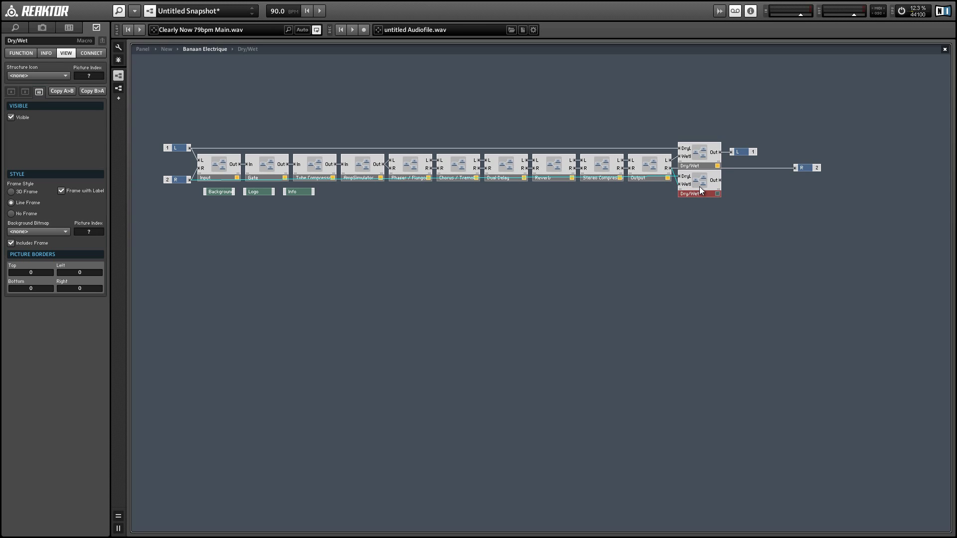
drag(701, 187, 699, 189)
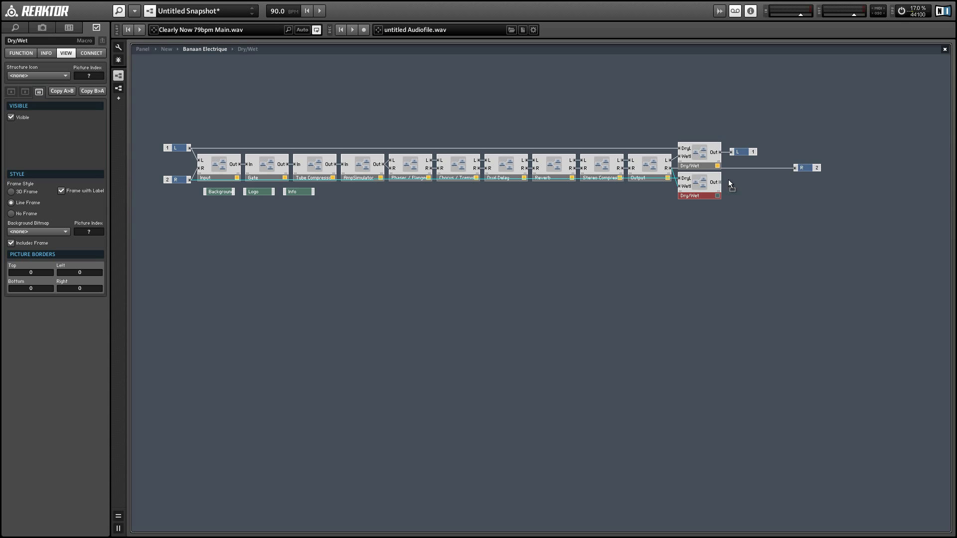
drag(728, 179, 765, 178)
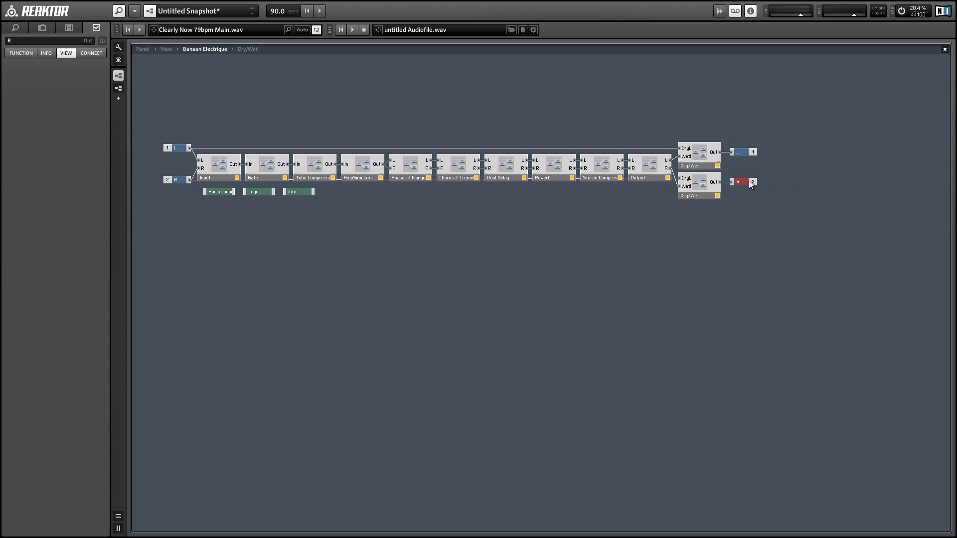
click(754, 200)
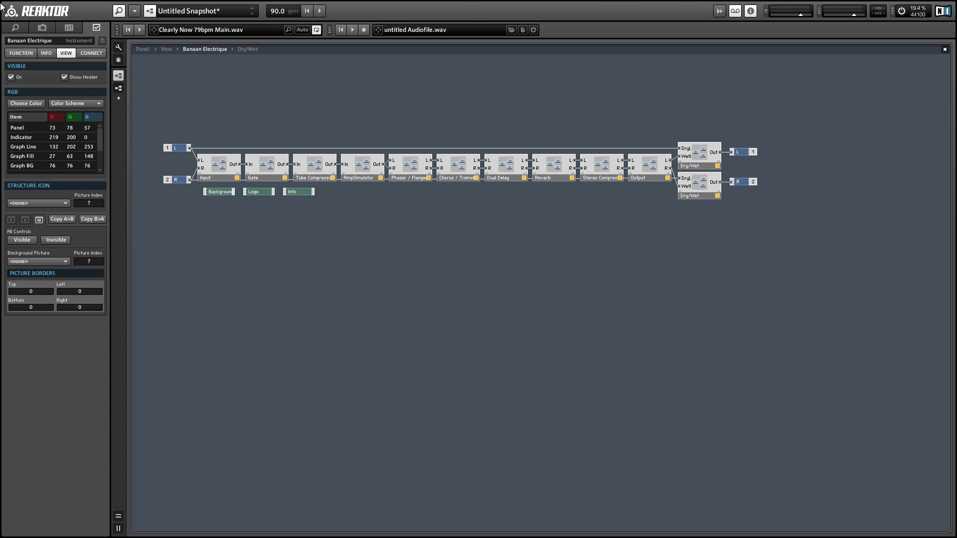
Step: Unlock the panel layout and place the Dry/Wet Wet knobs in the Chorus/Tremolo section
click(134, 49)
click(118, 47)
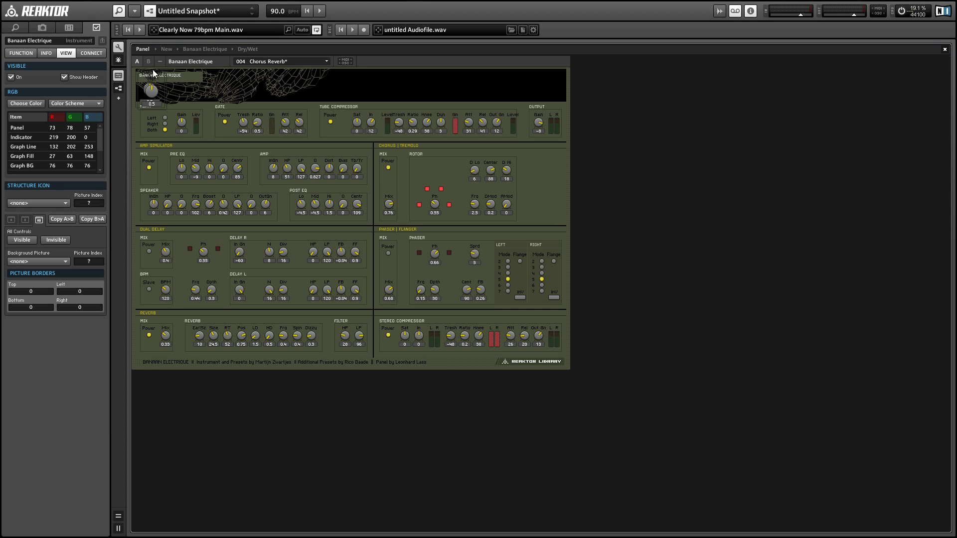
drag(151, 71, 579, 180)
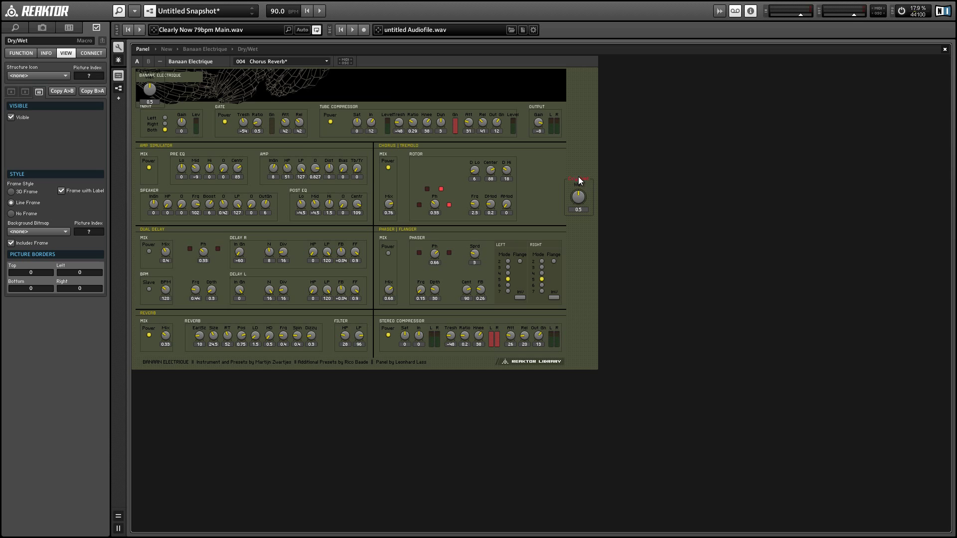
drag(145, 70, 571, 184)
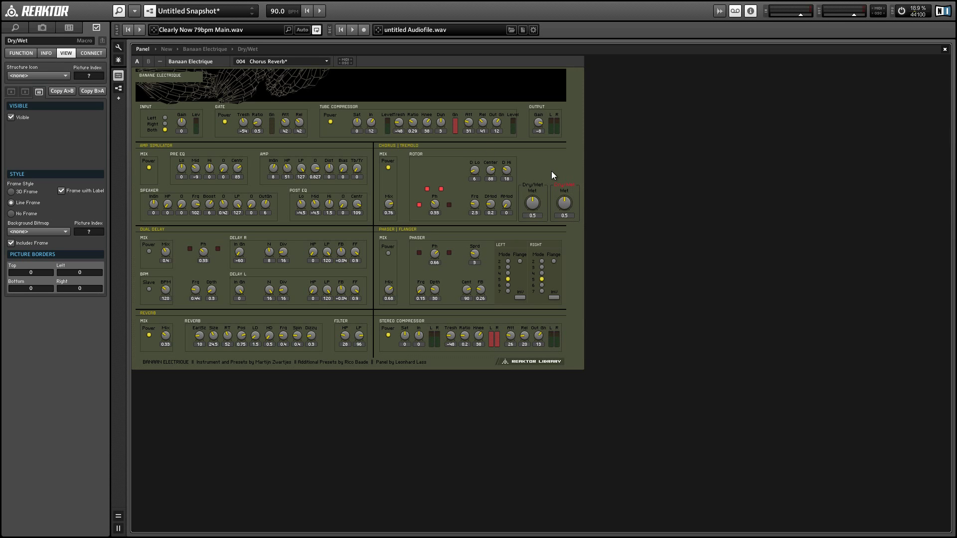
Step: Enter a Dry/Wet macro's structure and select its Wet knob to view its settings
double_click(546, 189)
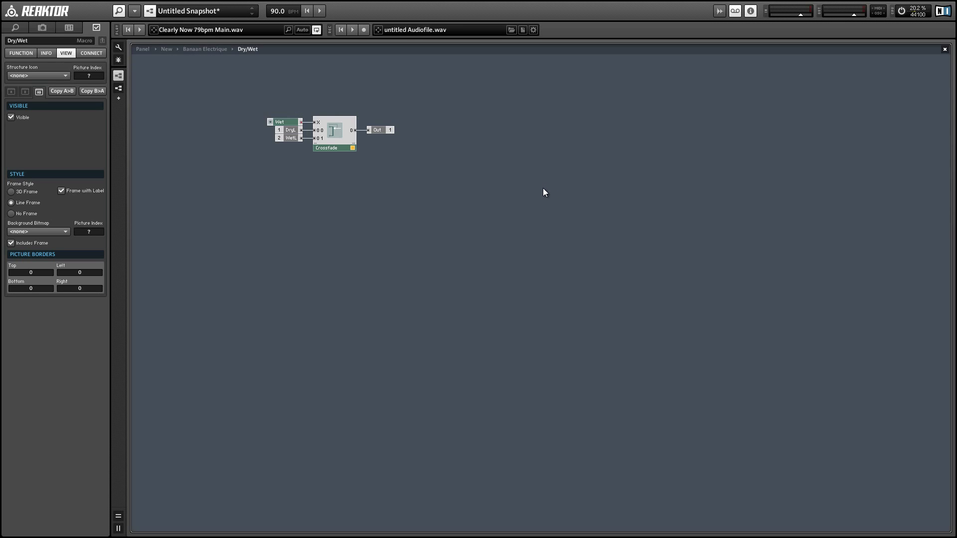
double_click(383, 168)
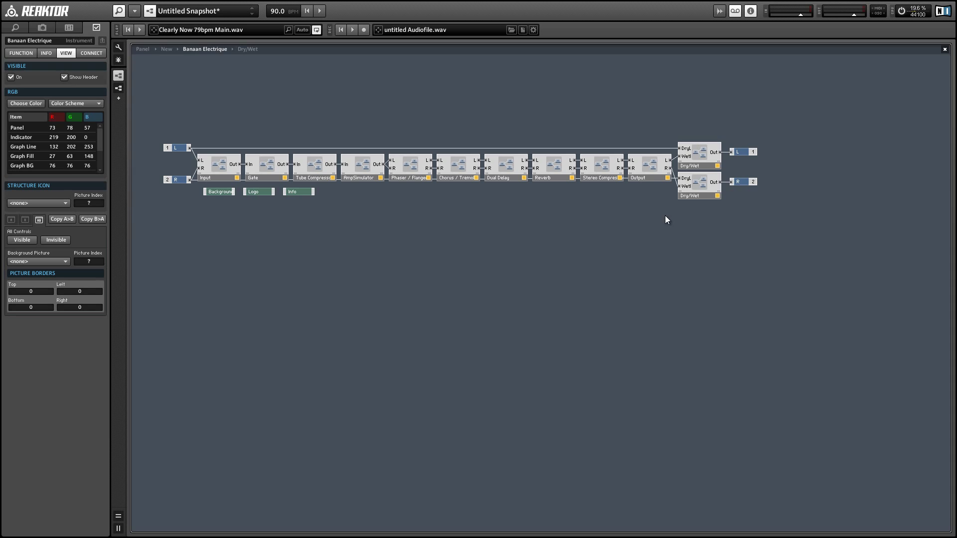
double_click(697, 160)
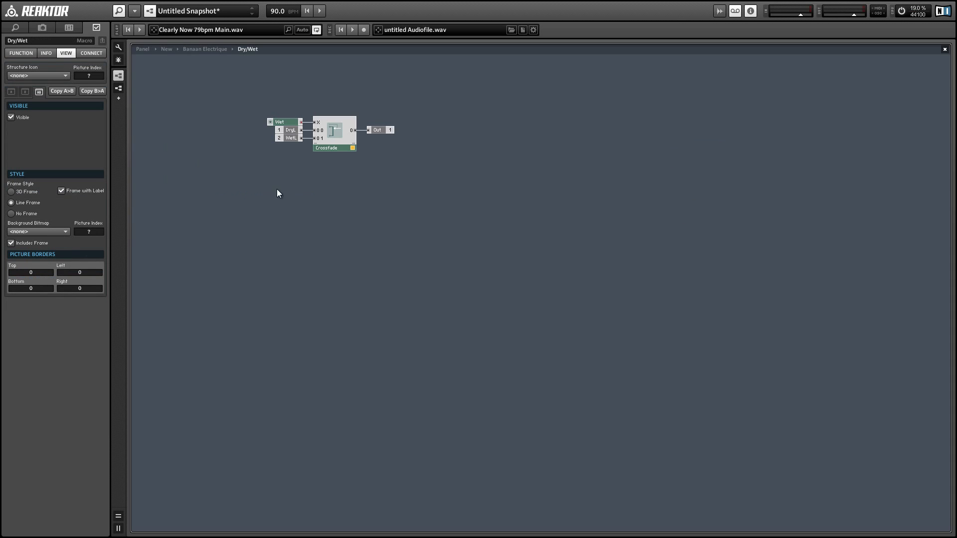
click(282, 125)
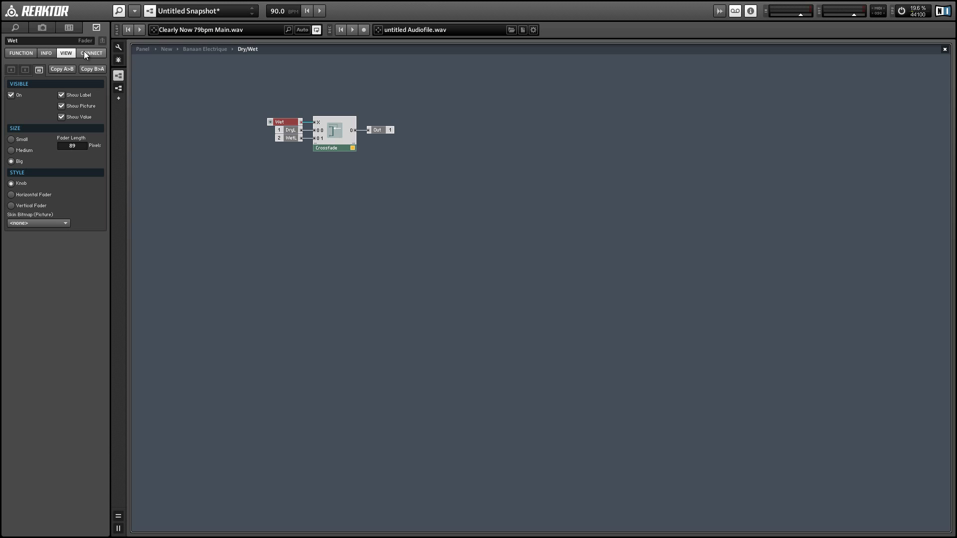
Step: Set one Wet knob as IC source and link the other macro's Wet knob to it
click(84, 52)
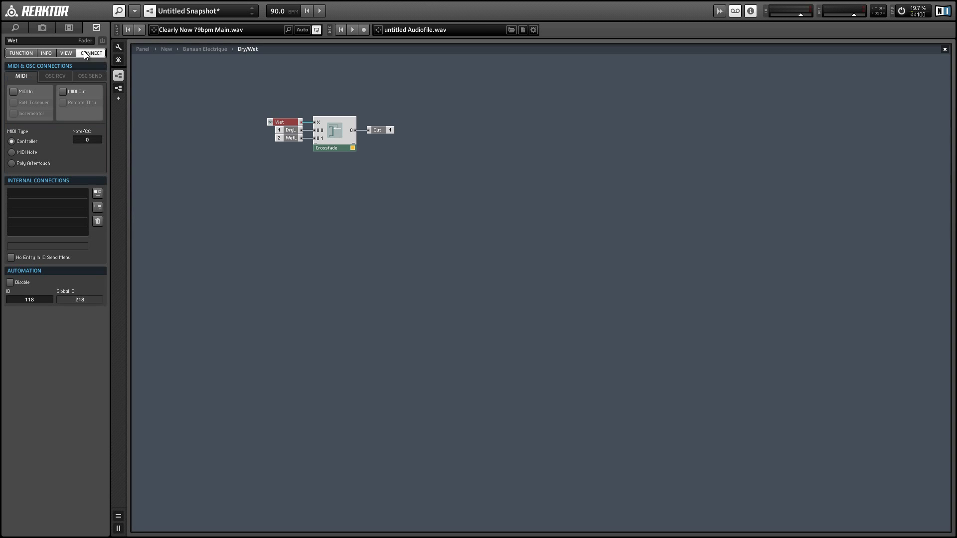
click(97, 193)
double_click(216, 197)
double_click(700, 183)
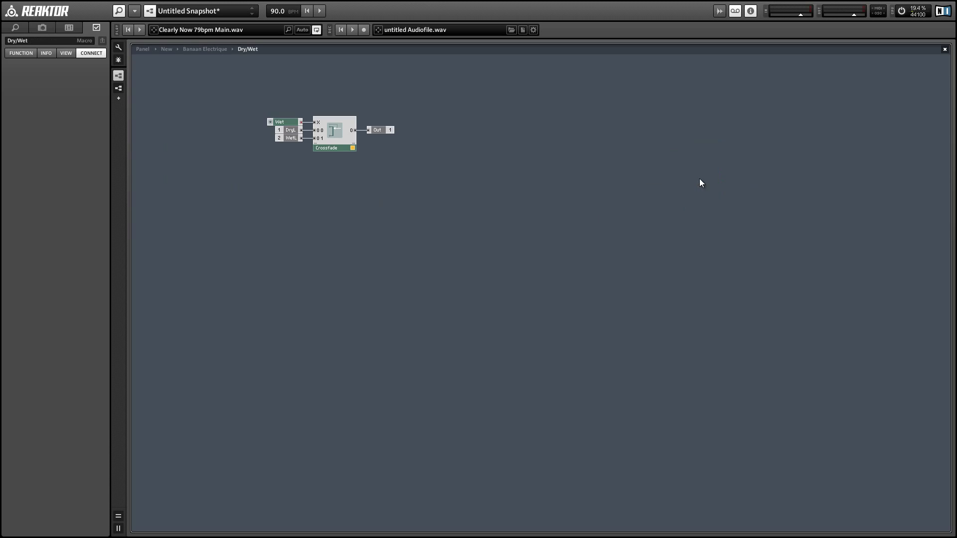
click(284, 122)
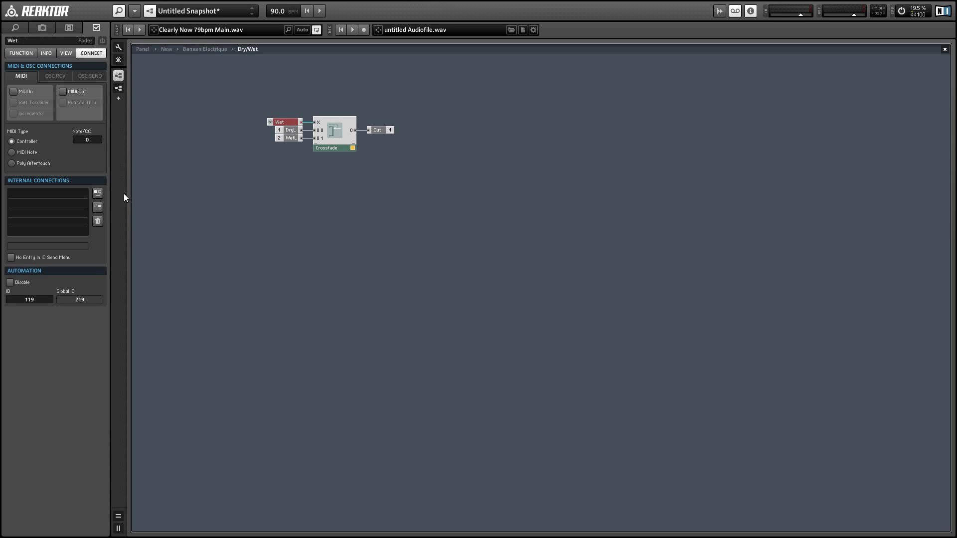
click(101, 207)
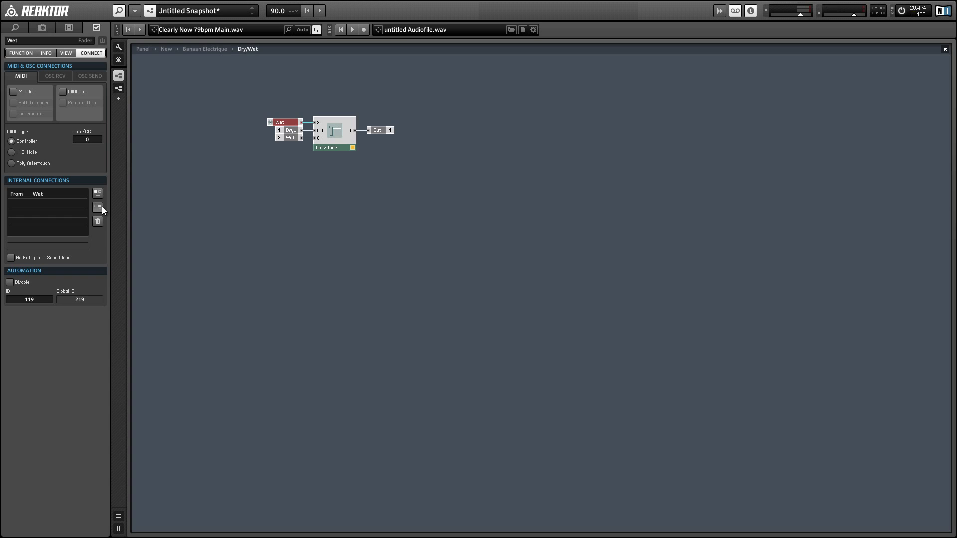
click(176, 206)
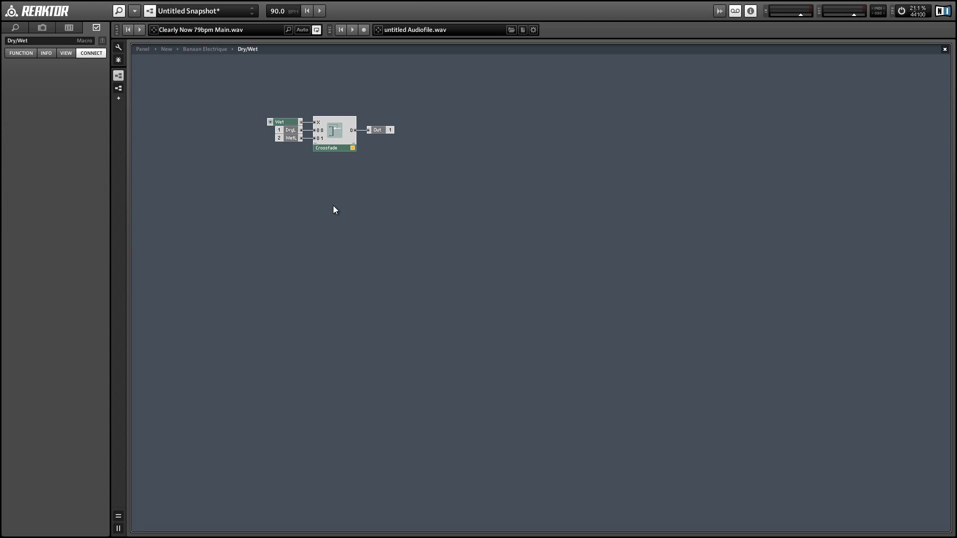
Step: Test the linked Dry/Wet knob on the panel, then untick Visible for the second Dry/Wet knob
click(142, 49)
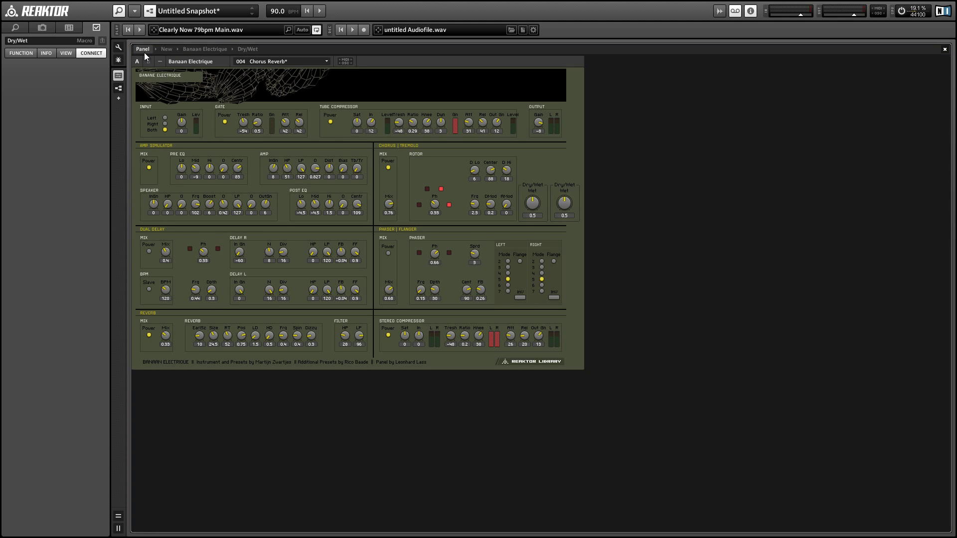
mouse_move(533, 198)
mouse_down()
mouse_move(526, 217)
mouse_move(516, 172)
mouse_move(519, 190)
mouse_move(567, 185)
mouse_move(454, 193)
mouse_move(537, 185)
mouse_up()
click(559, 184)
click(68, 55)
click(19, 116)
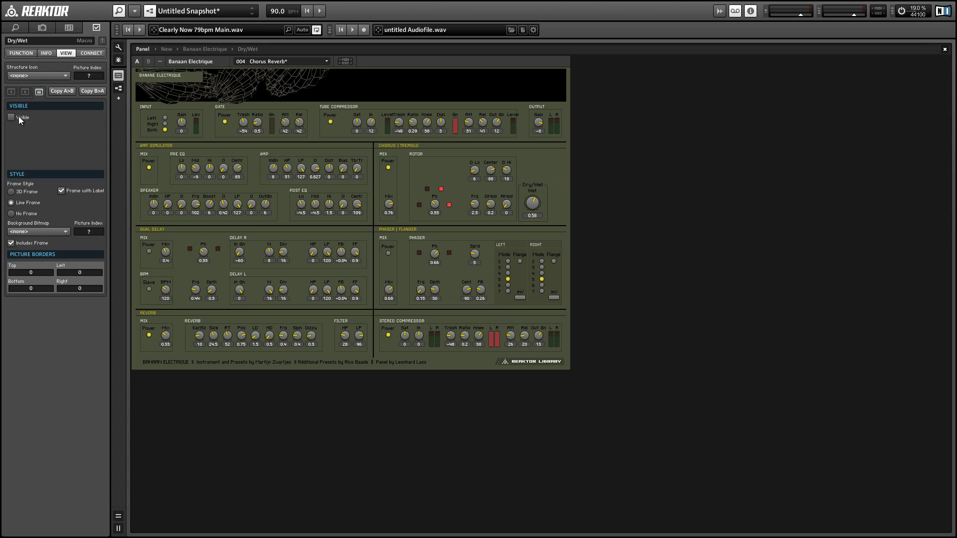
click(537, 203)
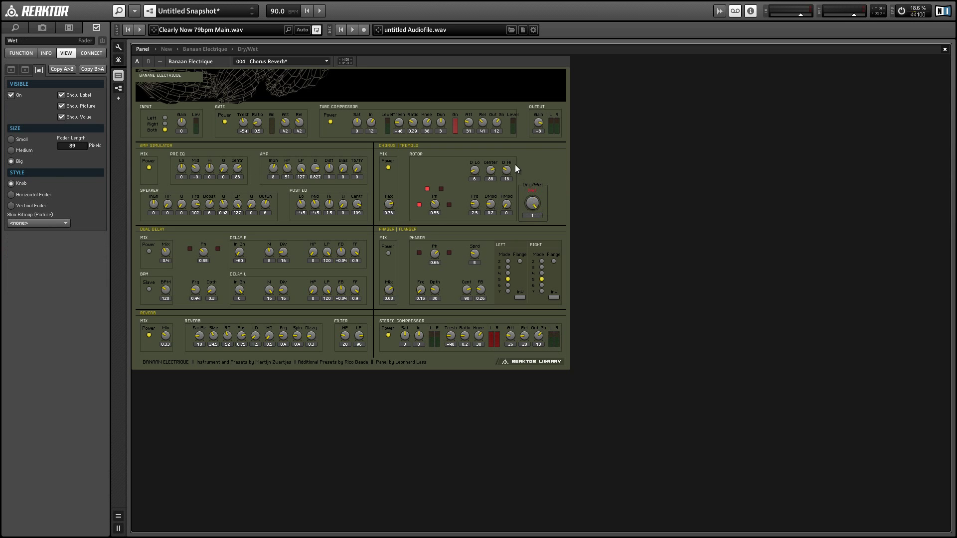
Step: Back on the panel, turn the single Dry/Wet knob down, then raise it slightly to test the crossfade
click(248, 48)
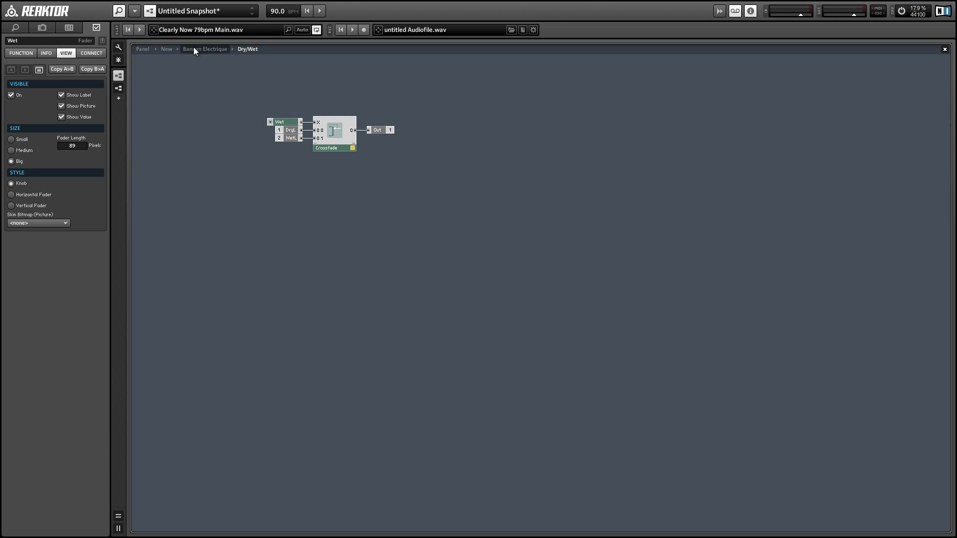
double_click(320, 219)
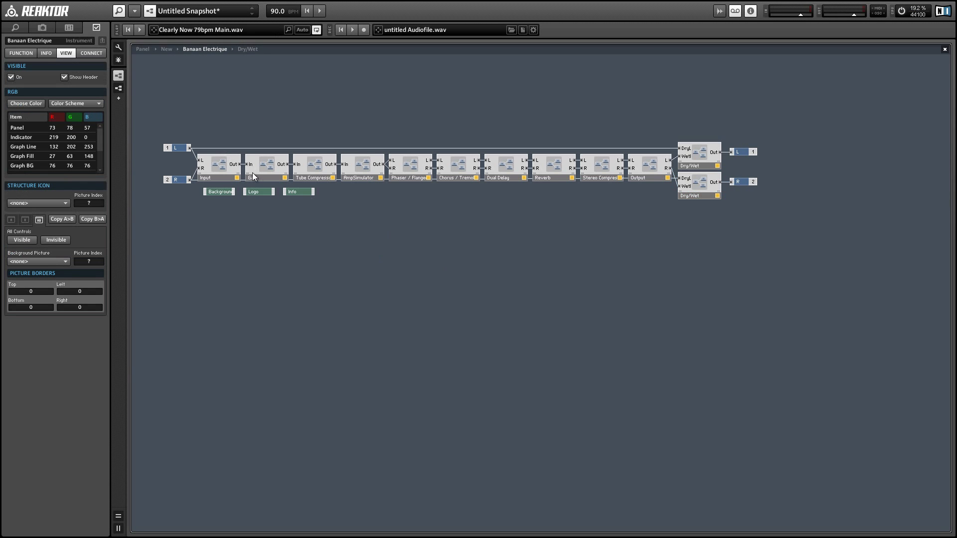
click(142, 50)
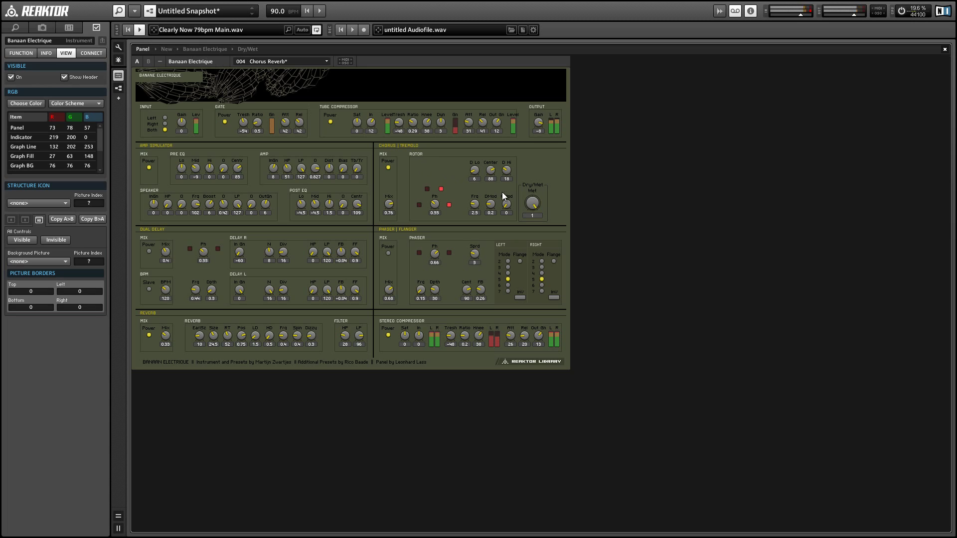
drag(533, 204, 537, 265)
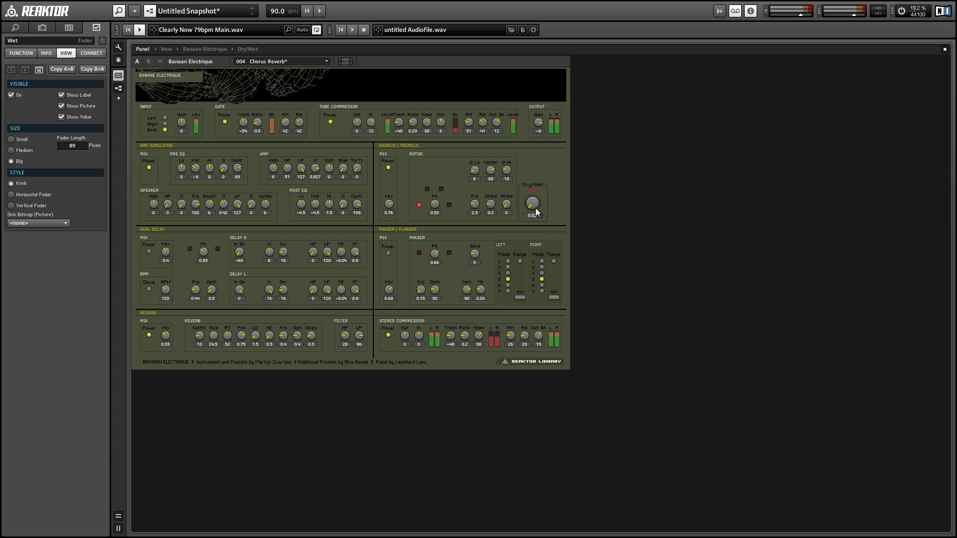
drag(533, 213, 525, 193)
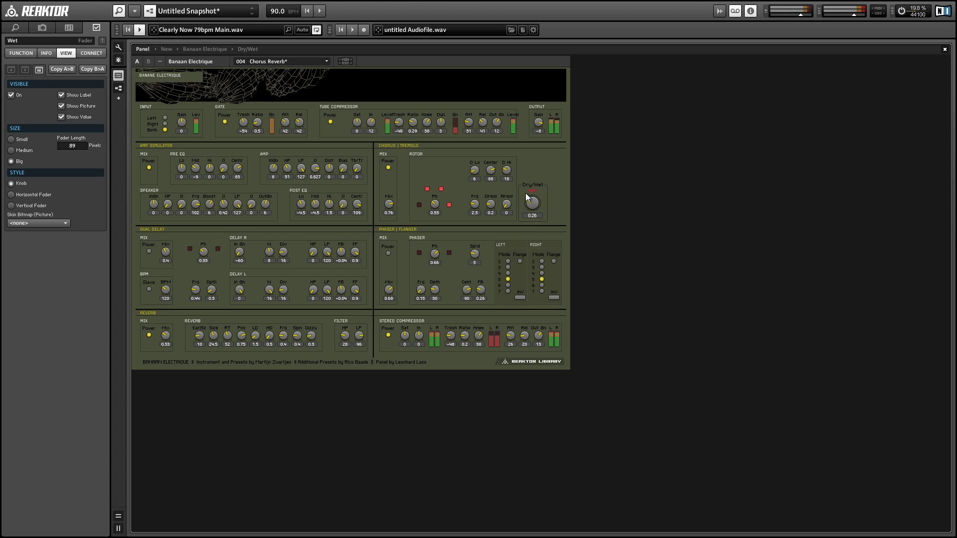